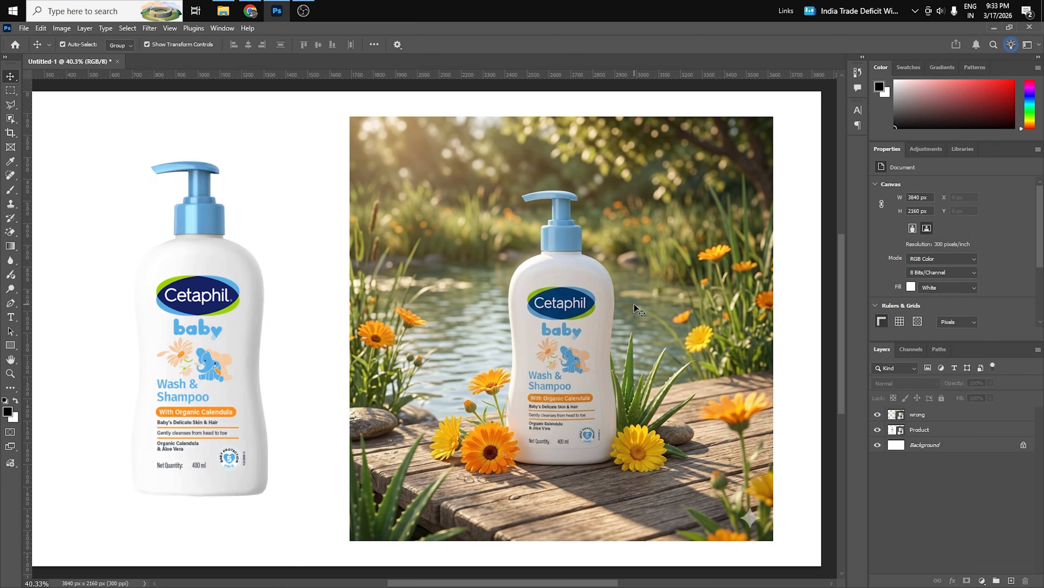
Step: Compare the Cetaphil logo and label artwork on the original product bottle with those on the bottle in the pond scene
{"action": "scroll", "coordinate": [235, 303], "scroll_direction": "up", "scroll_amount": 2}
{"action": "scroll", "coordinate": [284, 307], "scroll_direction": "up", "scroll_amount": 3}
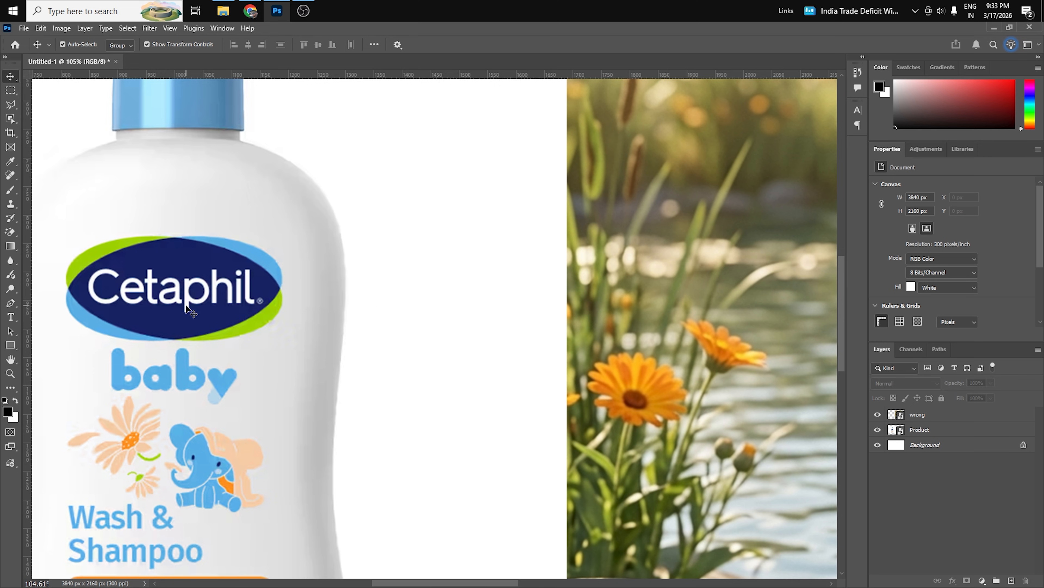
{"action": "left_click_drag", "start_coordinate": [750, 318], "coordinate": [539, 312]}
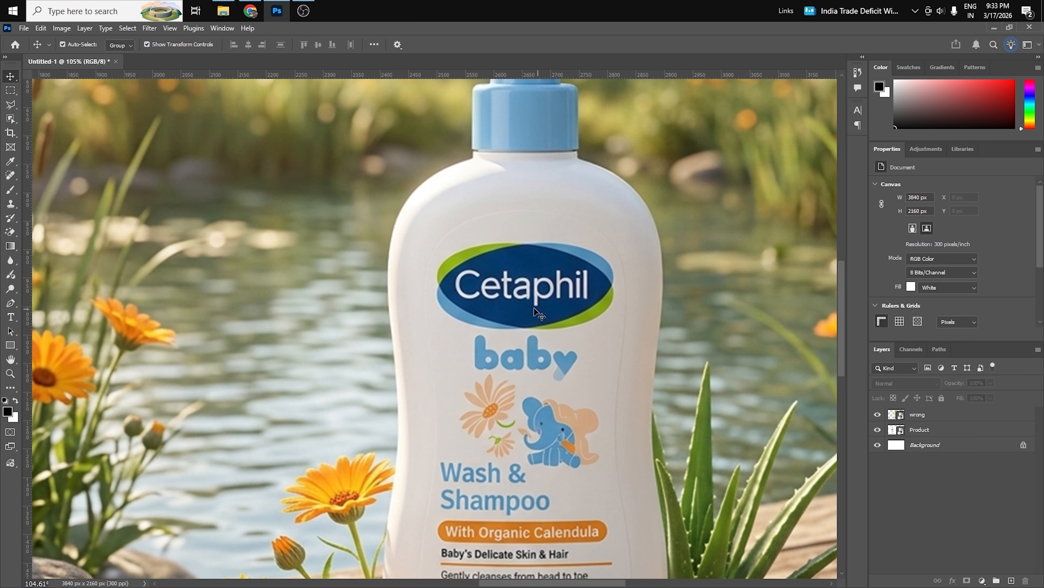
{"action": "scroll", "coordinate": [624, 302], "scroll_direction": "down", "scroll_amount": 2}
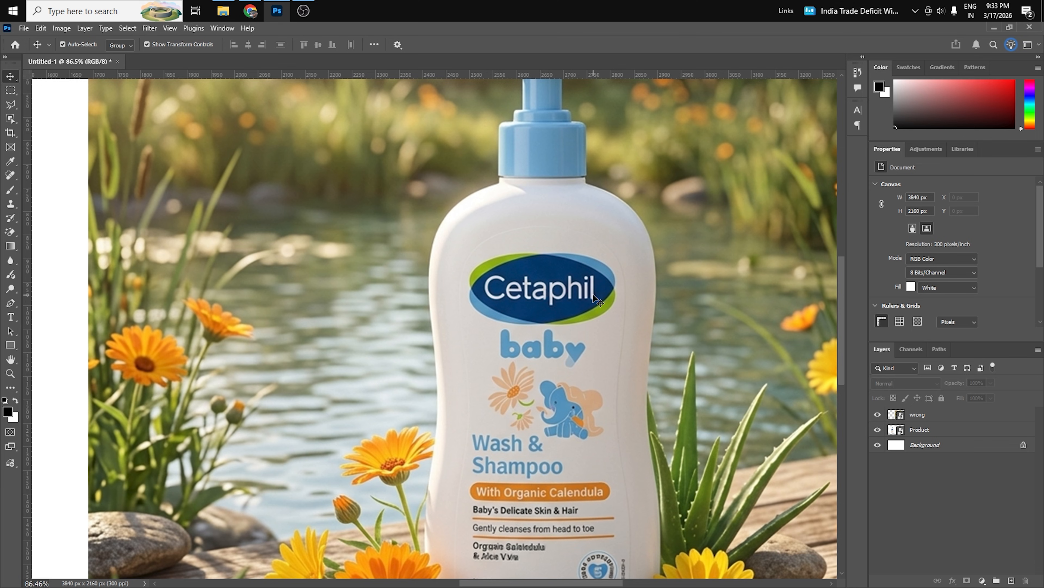
{"action": "left_click_drag", "start_coordinate": [388, 443], "coordinate": [743, 331]}
{"action": "left_click_drag", "start_coordinate": [311, 355], "coordinate": [377, 348]}
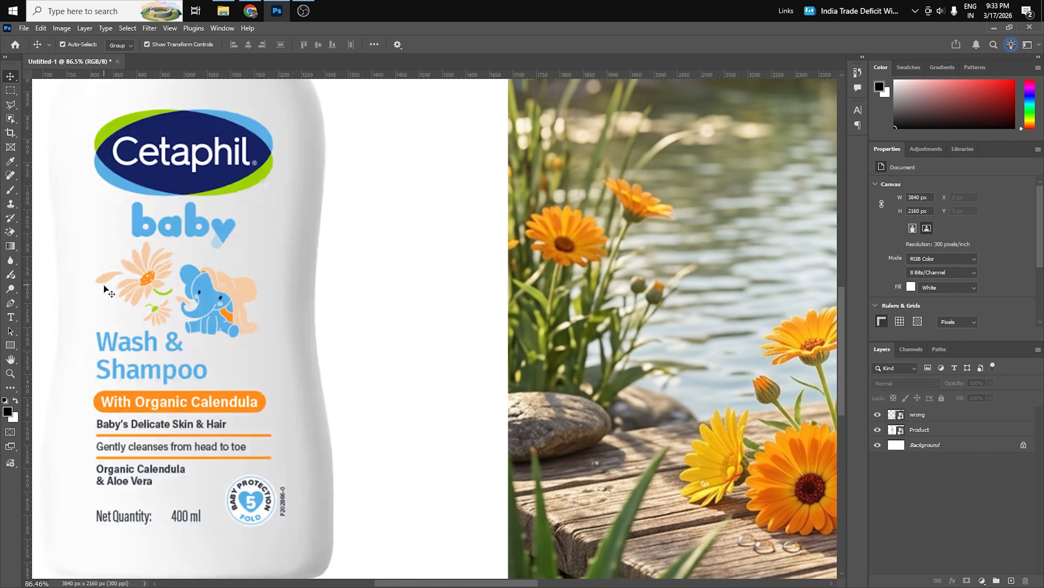
{"action": "left_click_drag", "start_coordinate": [632, 317], "coordinate": [302, 325]}
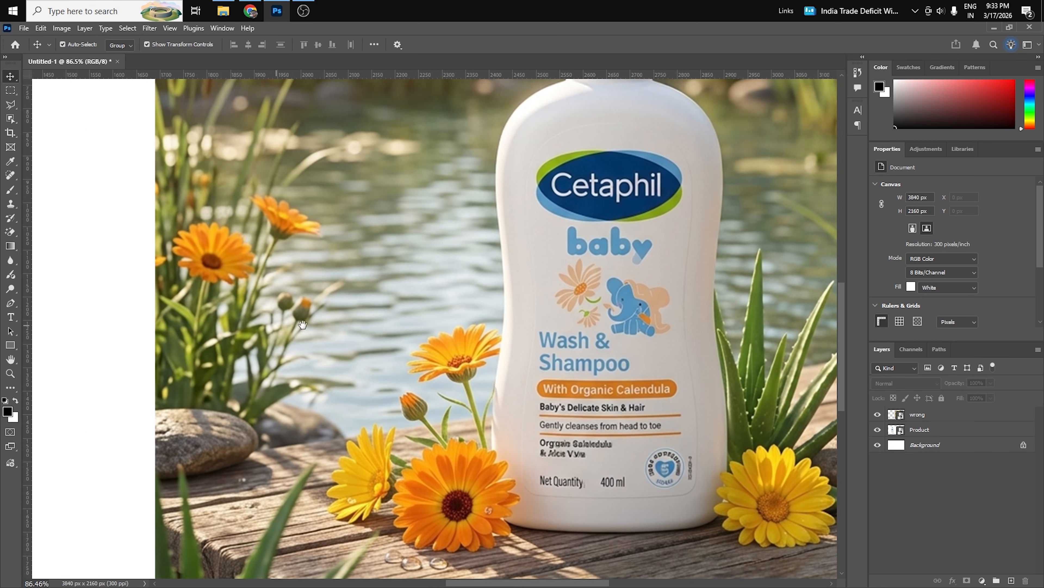
{"action": "left_click_drag", "start_coordinate": [569, 306], "coordinate": [499, 302]}
Step: Compare the lower label text and the round baby protection badge between the original bottle and the pond-scene bottle
{"action": "left_click_drag", "start_coordinate": [444, 401], "coordinate": [746, 265]}
{"action": "left_click_drag", "start_coordinate": [402, 357], "coordinate": [537, 401]}
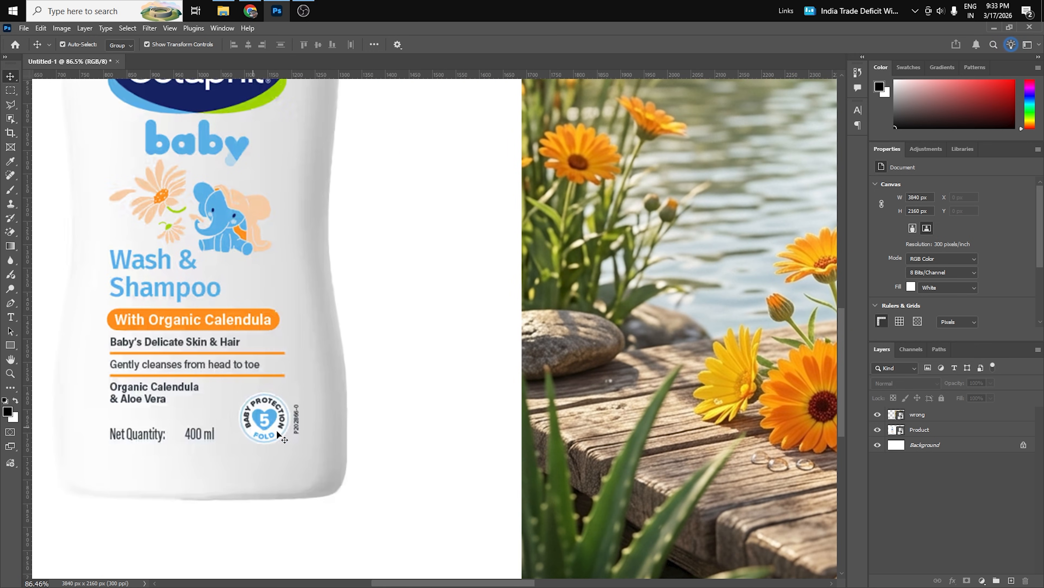
{"action": "left_click_drag", "start_coordinate": [709, 374], "coordinate": [287, 407]}
{"action": "left_click_drag", "start_coordinate": [629, 447], "coordinate": [630, 415]}
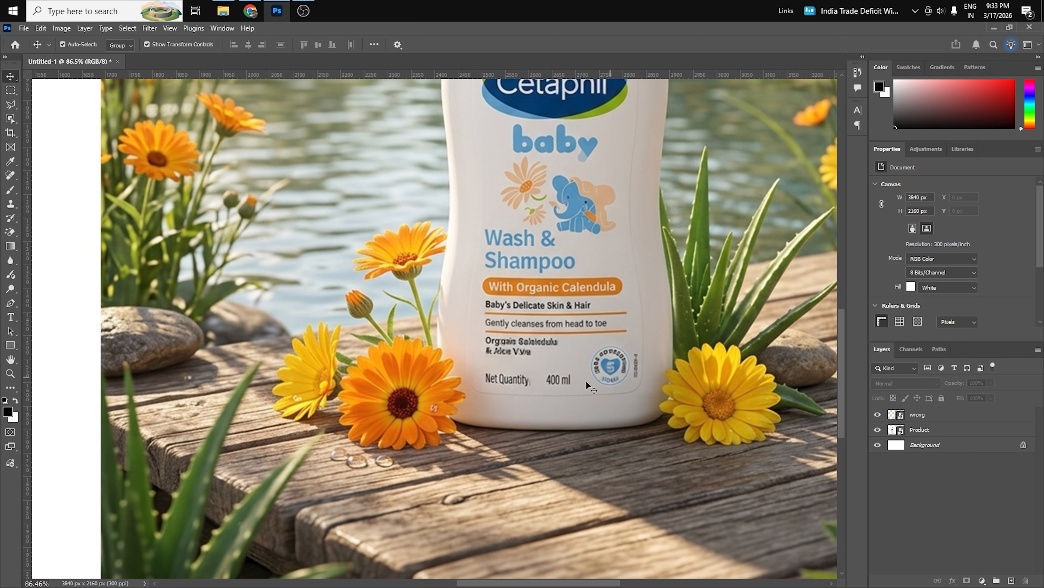
{"action": "left_click_drag", "start_coordinate": [217, 386], "coordinate": [585, 387]}
{"action": "left_click_drag", "start_coordinate": [87, 388], "coordinate": [333, 380]}
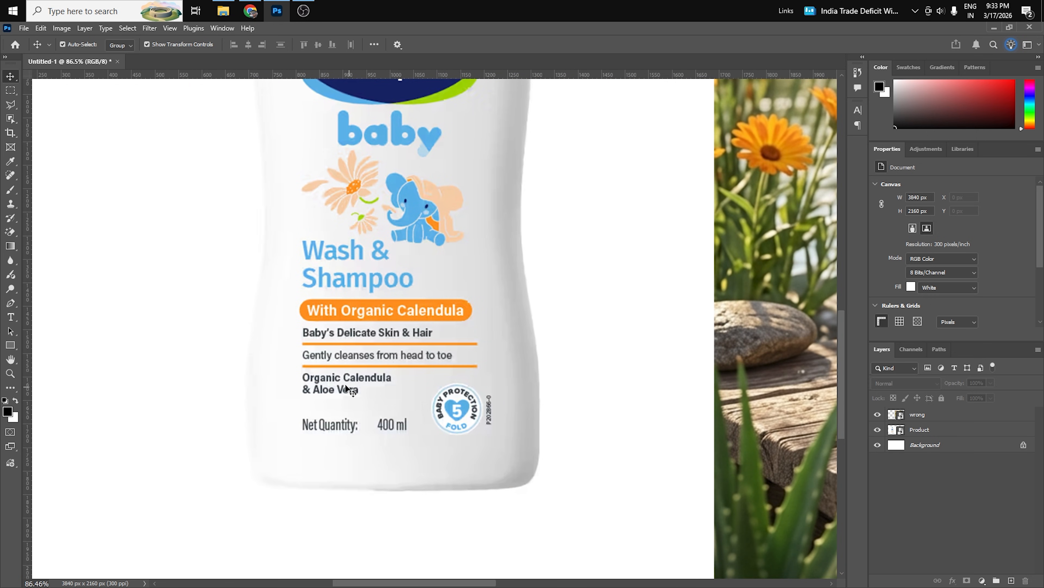
{"action": "left_click_drag", "start_coordinate": [779, 345], "coordinate": [368, 371]}
{"action": "left_click_drag", "start_coordinate": [693, 382], "coordinate": [482, 380]}
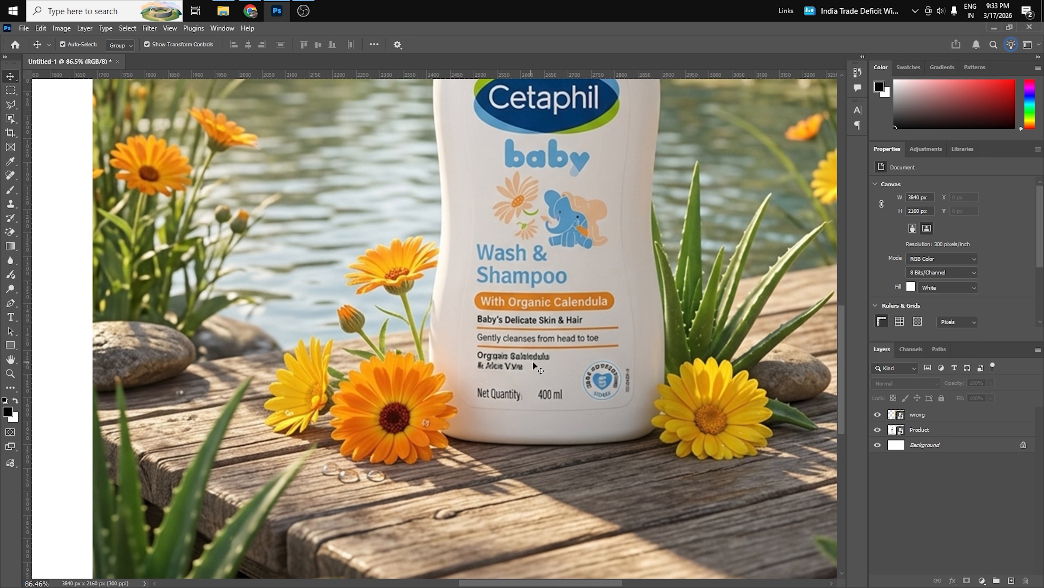
{"action": "scroll", "coordinate": [516, 398], "scroll_direction": "down", "scroll_amount": 5}
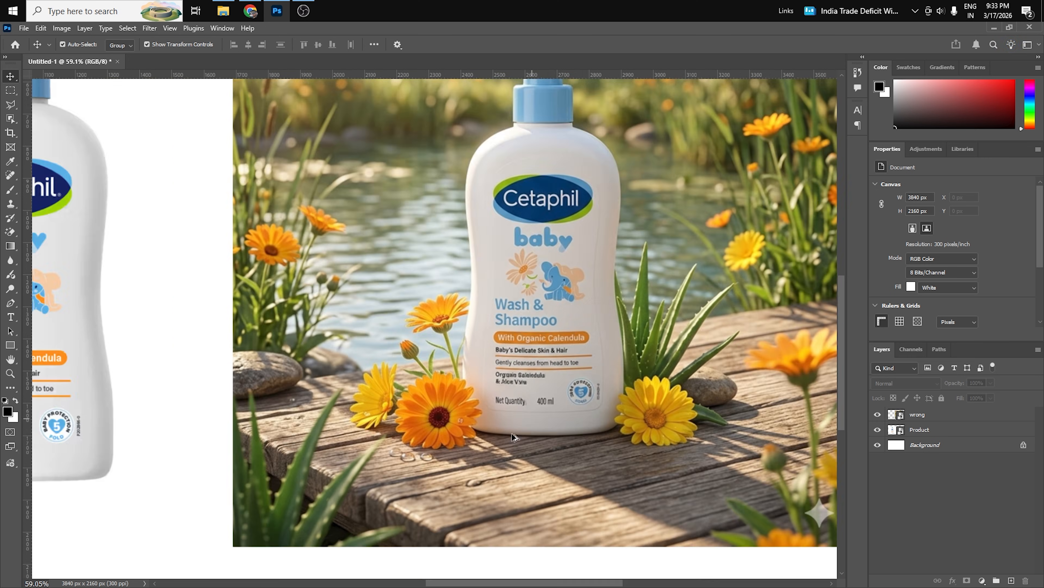
{"action": "scroll", "coordinate": [493, 277], "scroll_direction": "down", "scroll_amount": 2}
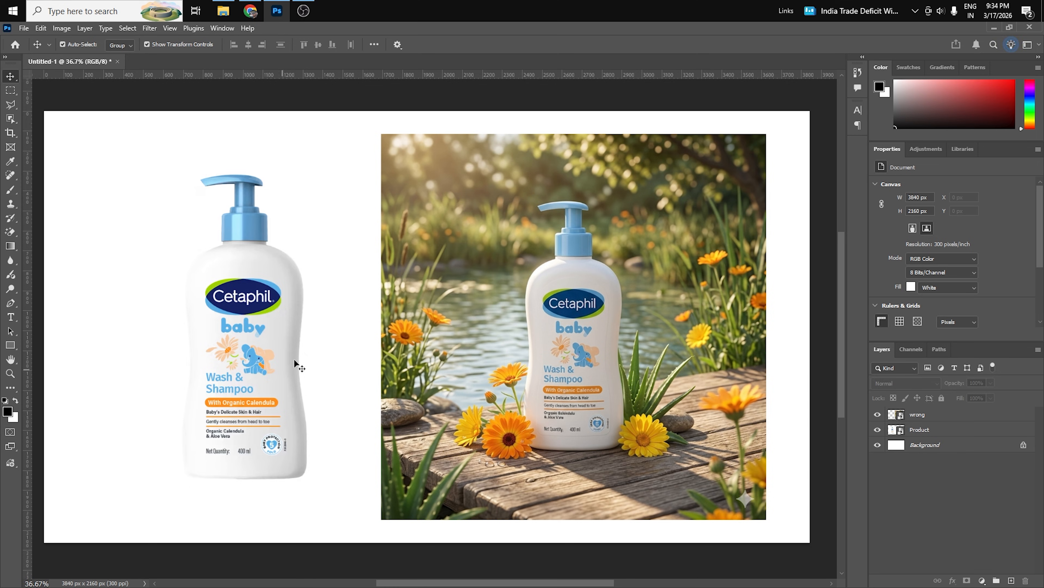
{"action": "scroll", "coordinate": [294, 360], "scroll_direction": "up", "scroll_amount": 2}
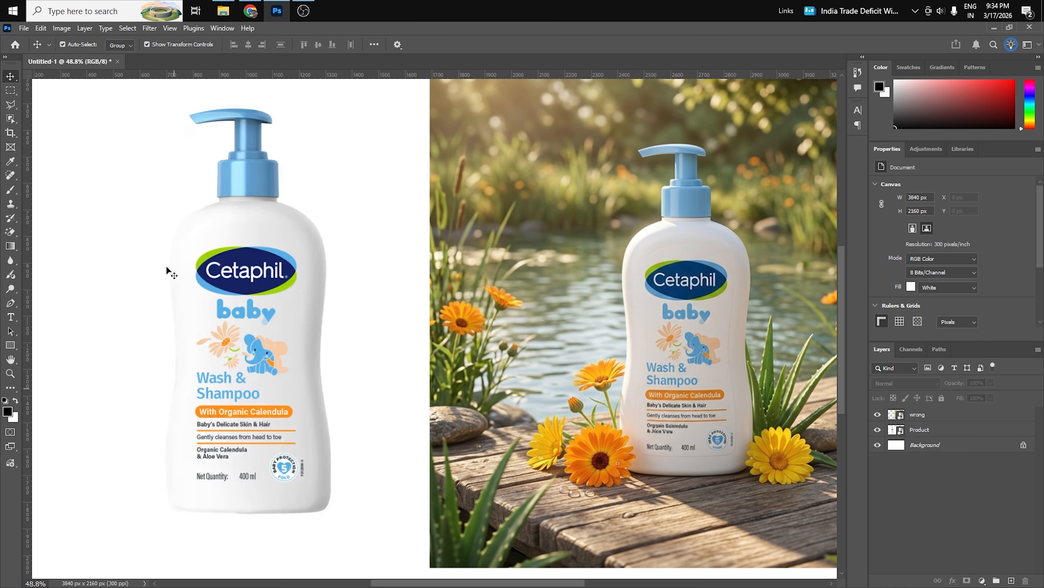
{"action": "scroll", "coordinate": [398, 437], "scroll_direction": "down", "scroll_amount": 1}
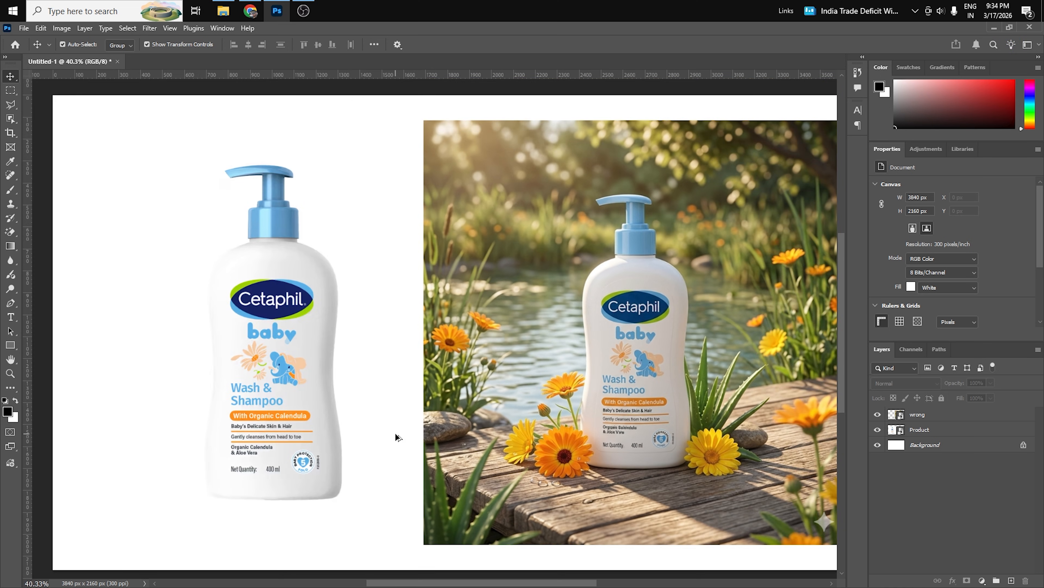
{"action": "scroll", "coordinate": [600, 313], "scroll_direction": "right", "scroll_amount": 3}
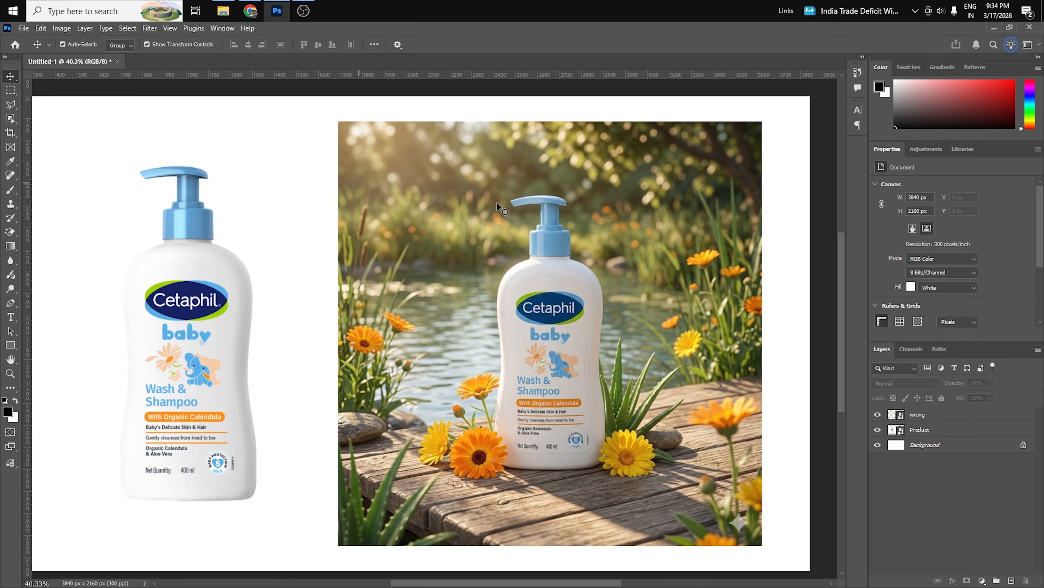
{"action": "left_click_drag", "start_coordinate": [303, 355], "coordinate": [379, 345]}
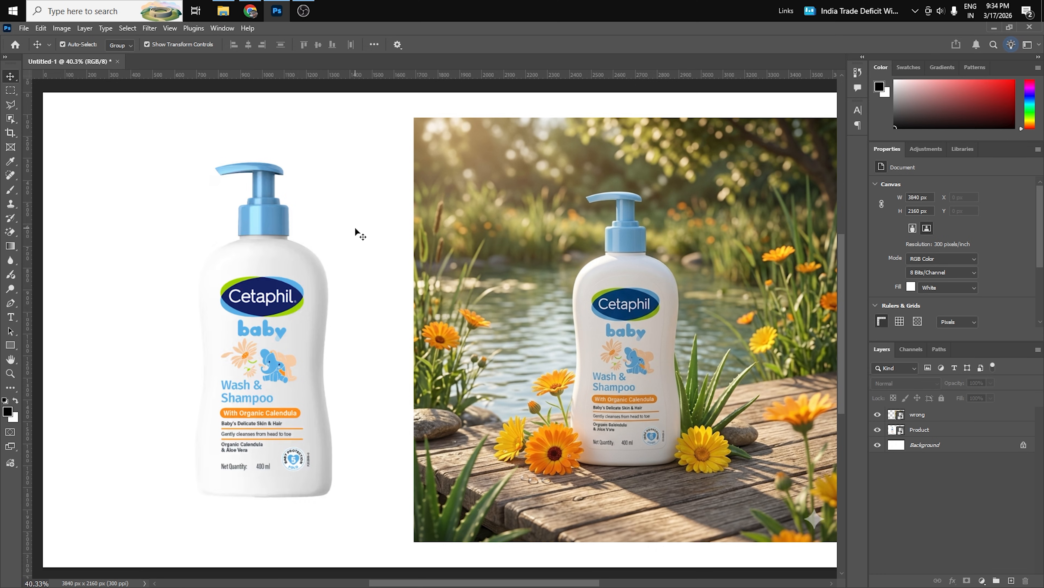
Step: Switch to Gemini in Chrome and attach the product bottle image to a new prompt
{"action": "left_click", "coordinate": [251, 10]}
{"action": "left_click", "coordinate": [353, 358]}
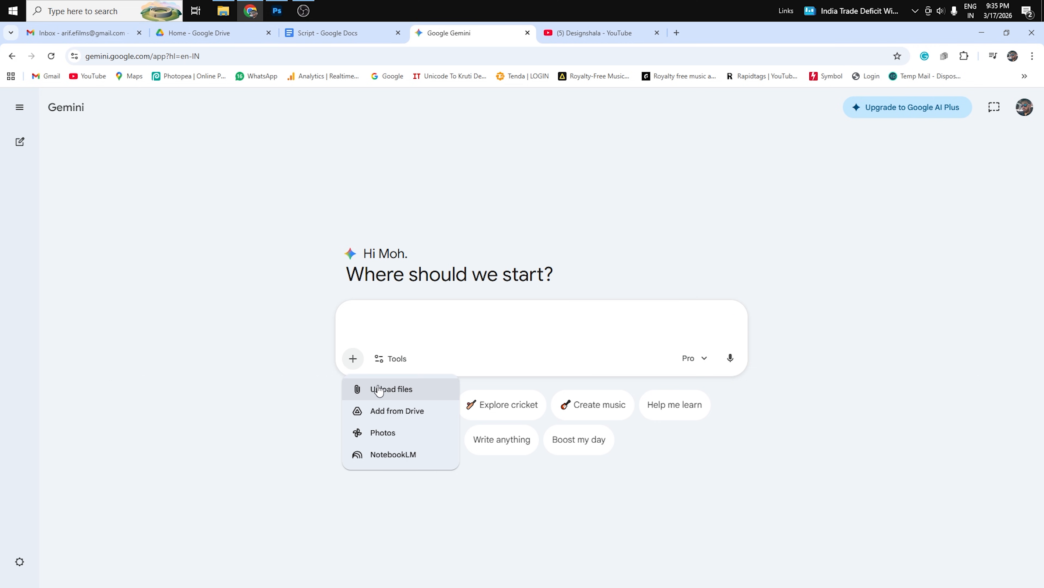
{"action": "left_click", "coordinate": [379, 389]}
{"action": "double_click", "coordinate": [168, 161]}
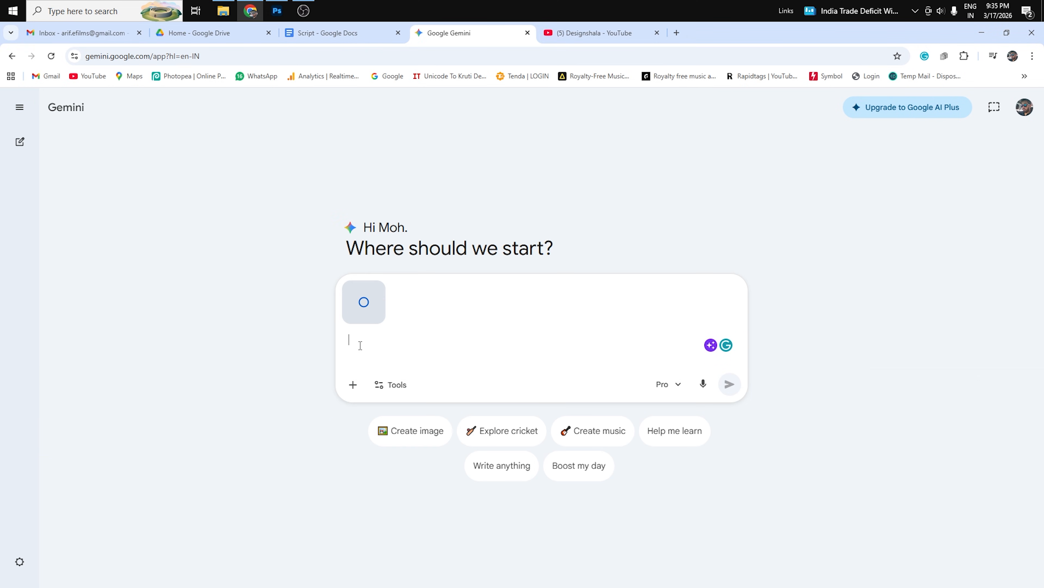
Step: Submit a prompt placing the product in a natural outdoor environment with realistic lighting, keeping its text, logo, colors, and details exactly identical
{"action": "type", "text": "Place this product in a natural outdoor environment with realistic lighting. Use the attached product image as-is. Do not modify the product design in any way. Keep all text, logo, colors, and details exactly identical."}
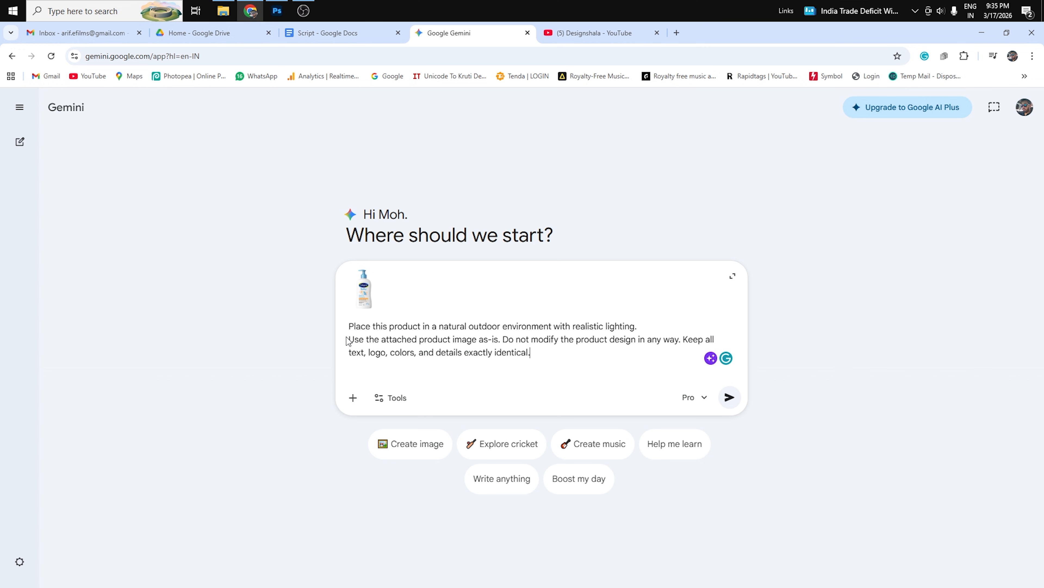
{"action": "left_click_drag", "start_coordinate": [349, 339], "coordinate": [536, 354]}
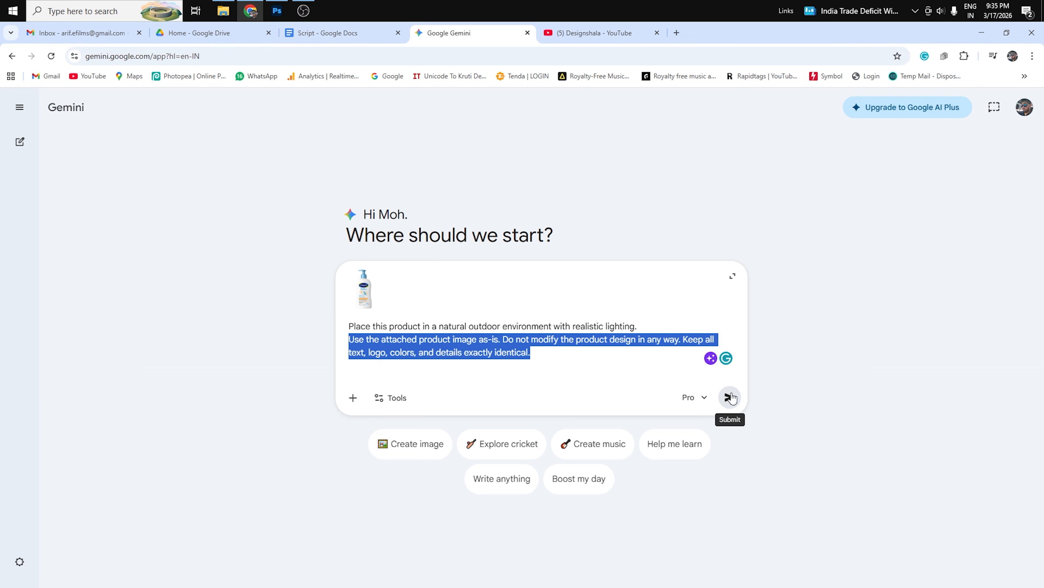
{"action": "left_click", "coordinate": [730, 397]}
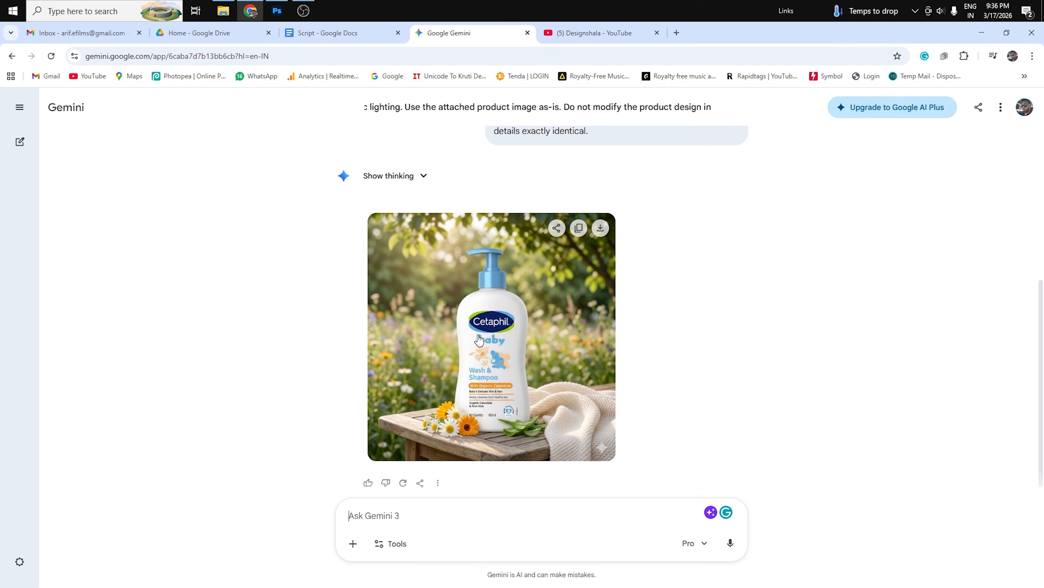
Step: Open the generated outdoor bottle image, download it at full size, and close the enlarged view
{"action": "left_click", "coordinate": [479, 338]}
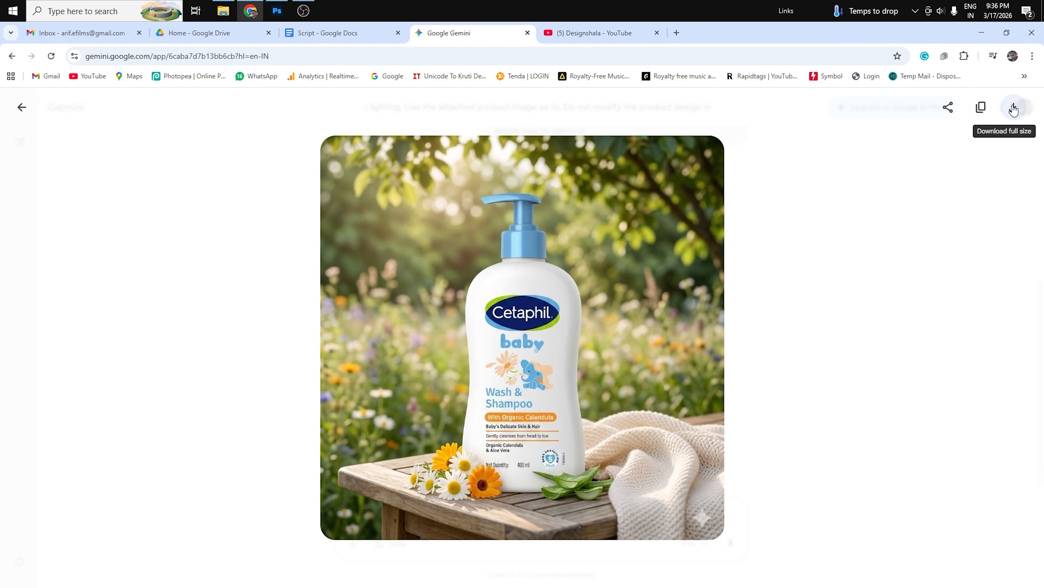
{"action": "left_click", "coordinate": [1014, 107]}
{"action": "left_click", "coordinate": [849, 255]}
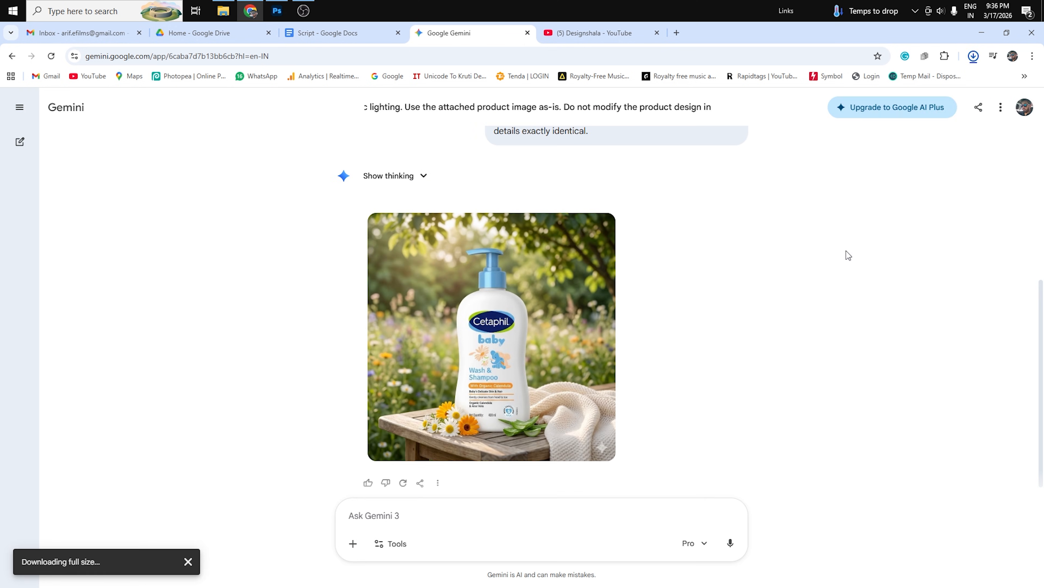
Step: Switch to Photoshop, place the downloaded Gemini image in Untitled-1, and move it beside the original product bottle
{"action": "left_click", "coordinate": [280, 15]}
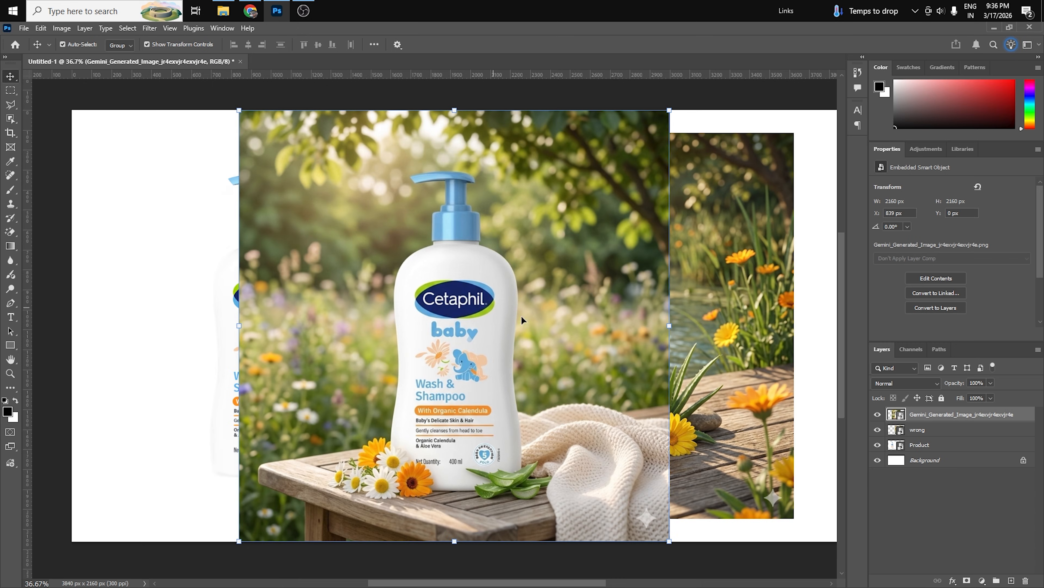
{"action": "left_click_drag", "start_coordinate": [430, 336], "coordinate": [588, 257]}
Step: Compare the generated bottle's logo, label text, and round protection badge with the original product
{"action": "scroll", "coordinate": [440, 325], "scroll_direction": "up", "scroll_amount": 5}
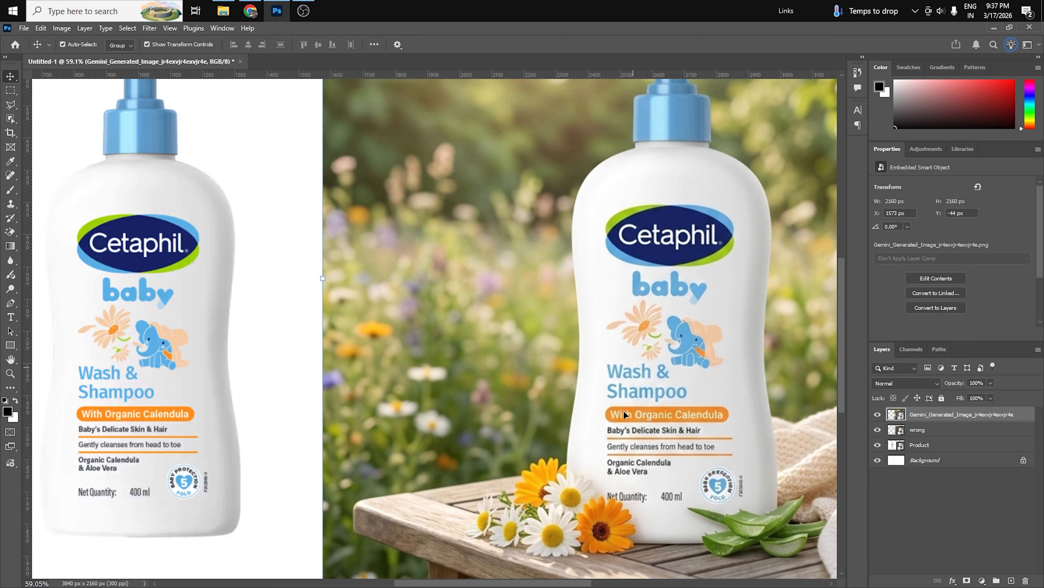
{"action": "scroll", "coordinate": [624, 415], "scroll_direction": "down", "scroll_amount": 3}
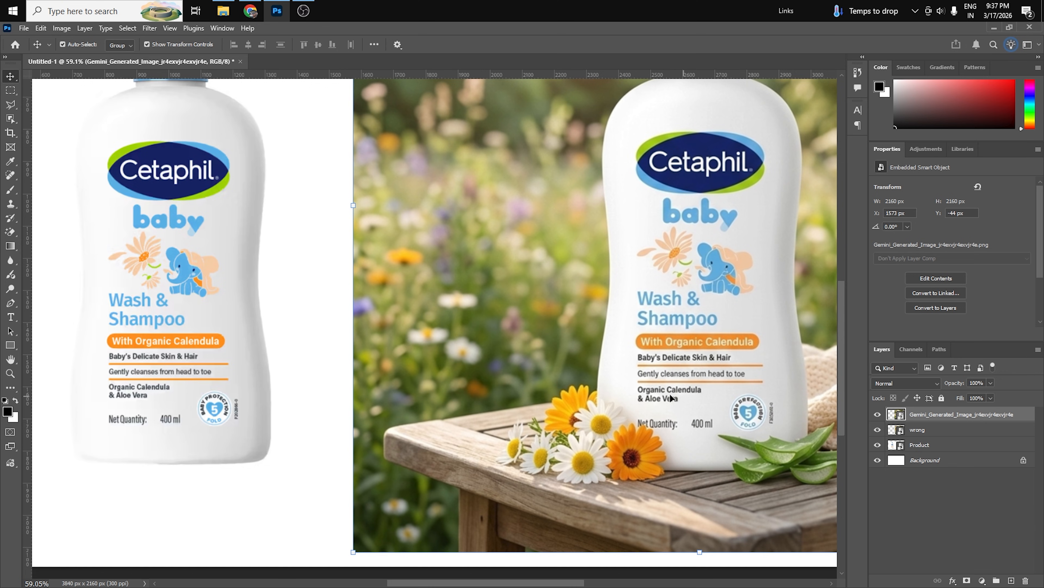
{"action": "key", "text": "alt"}
{"action": "key", "text": "alt"}
{"action": "scroll", "coordinate": [801, 420], "scroll_direction": "up", "scroll_amount": 5}
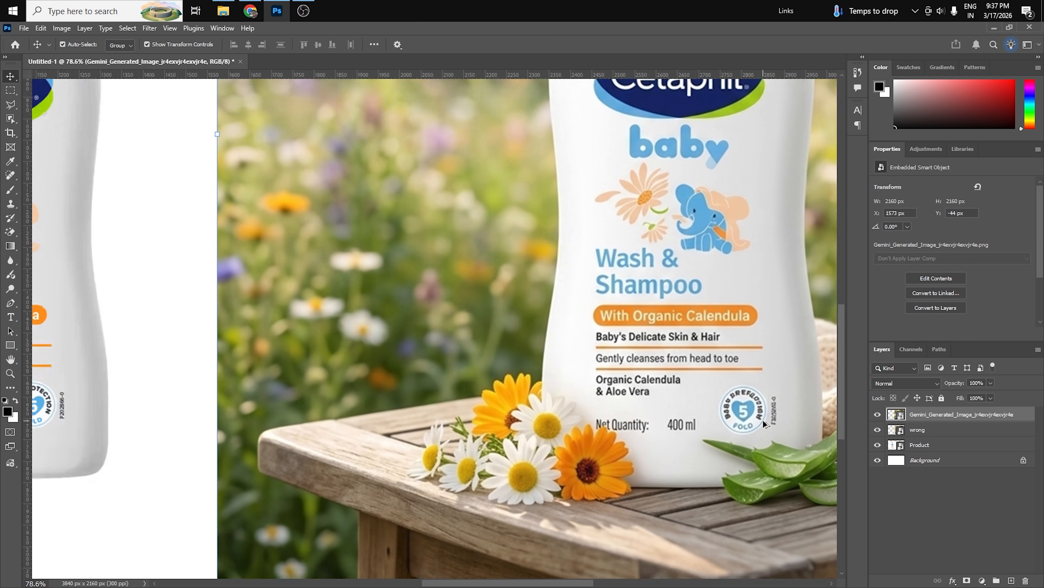
{"action": "scroll", "coordinate": [742, 431], "scroll_direction": "up", "scroll_amount": 3}
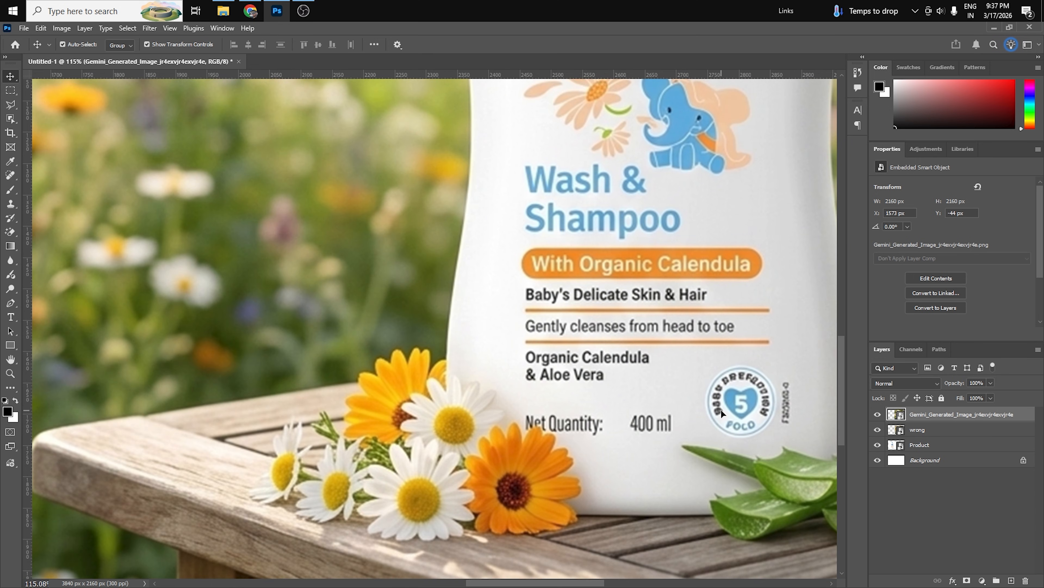
{"action": "scroll", "coordinate": [730, 426], "scroll_direction": "down", "scroll_amount": 3}
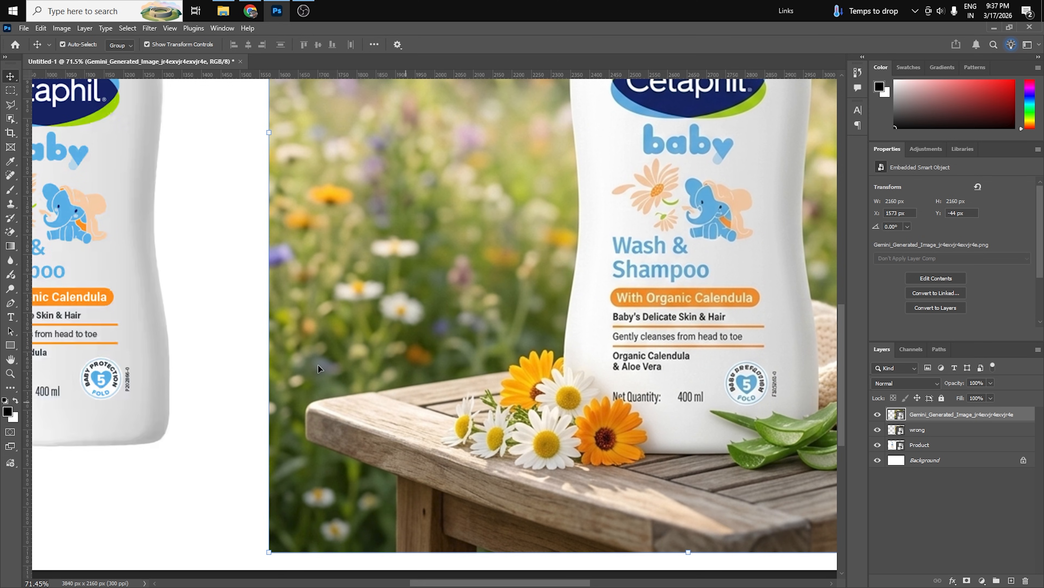
Step: Make a circular selection around the baby protection badge on the original bottle's Product layer with the Elliptical Marquee Tool
{"action": "scroll", "coordinate": [182, 393], "scroll_direction": "left", "scroll_amount": 3}
{"action": "left_click_drag", "start_coordinate": [735, 377], "coordinate": [652, 388]}
{"action": "left_click", "coordinate": [212, 436]}
{"action": "left_click_drag", "start_coordinate": [181, 404], "coordinate": [417, 409]}
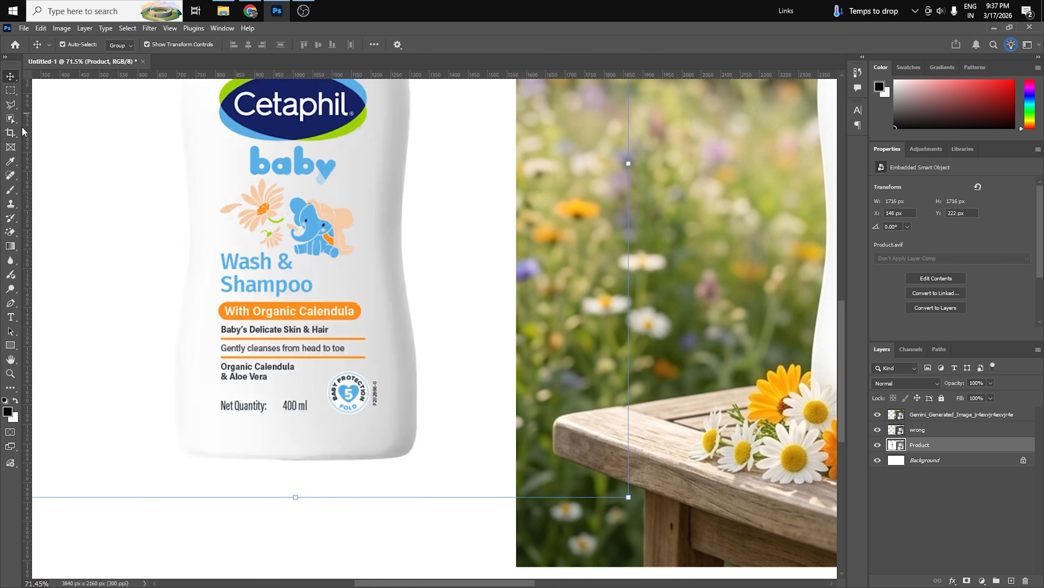
{"action": "right_click", "coordinate": [10, 90]}
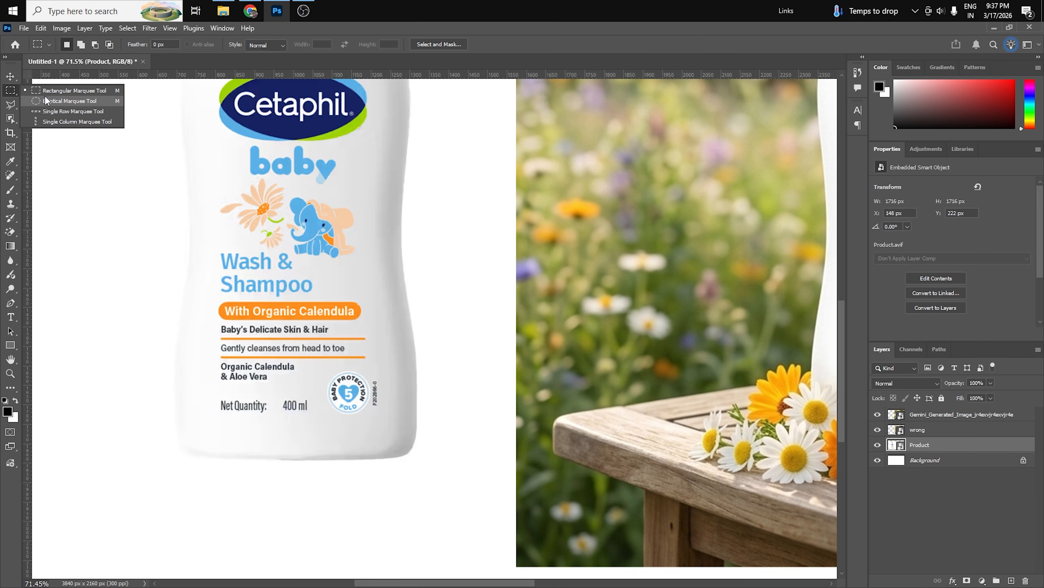
{"action": "left_click", "coordinate": [61, 101]}
{"action": "scroll", "coordinate": [348, 383], "scroll_direction": "up", "scroll_amount": 2}
{"action": "scroll", "coordinate": [348, 384], "scroll_direction": "up", "scroll_amount": 2}
{"action": "left_click_drag", "start_coordinate": [308, 357], "coordinate": [390, 444]}
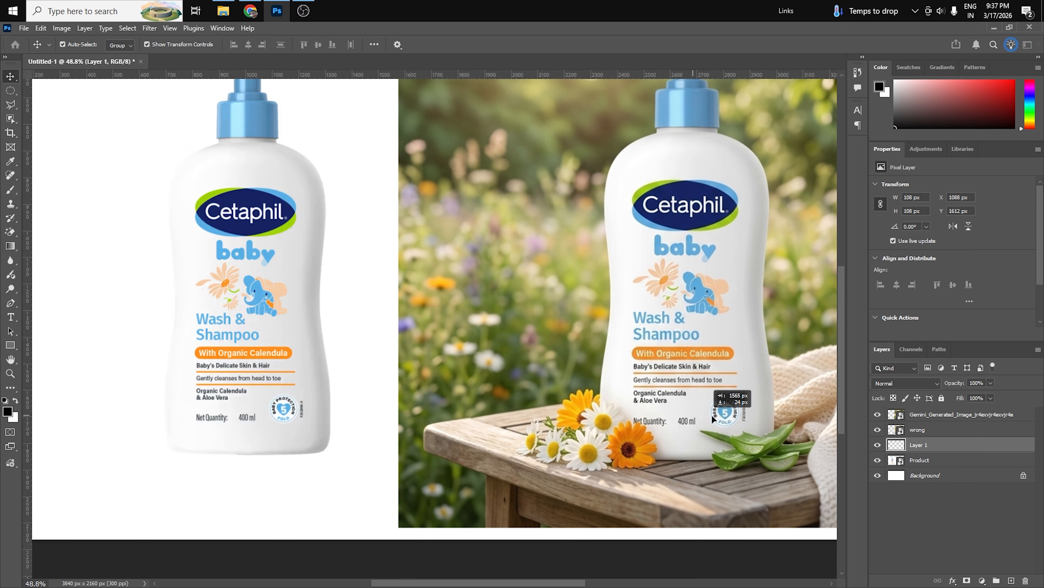
Step: Copy the selected badge to a new layer, position it over the generated bottle's badge, and bring that layer to the top
{"action": "left_click_drag", "start_coordinate": [724, 414], "coordinate": [726, 413]}
{"action": "left_click_drag", "start_coordinate": [918, 446], "coordinate": [917, 410]}
{"action": "scroll", "coordinate": [776, 416], "scroll_direction": "up", "scroll_amount": 3}
{"action": "left_click", "coordinate": [637, 447]}
{"action": "scroll", "coordinate": [551, 452], "scroll_direction": "down", "scroll_amount": 5}
{"action": "left_click_drag", "start_coordinate": [568, 349], "coordinate": [592, 365]}
{"action": "scroll", "coordinate": [615, 353], "scroll_direction": "up", "scroll_amount": 1}
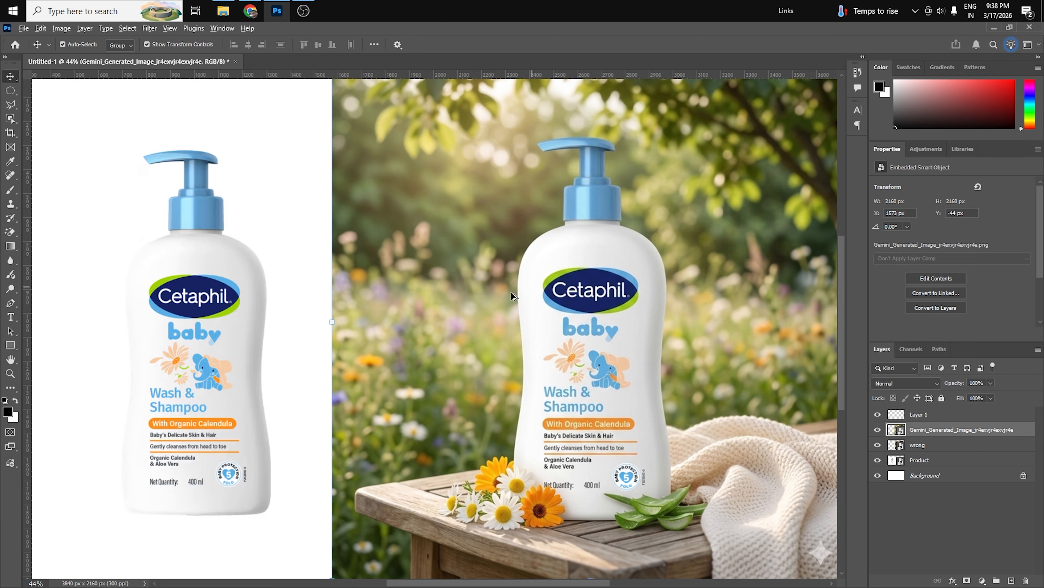
{"action": "scroll", "coordinate": [491, 298], "scroll_direction": "down", "scroll_amount": 4}
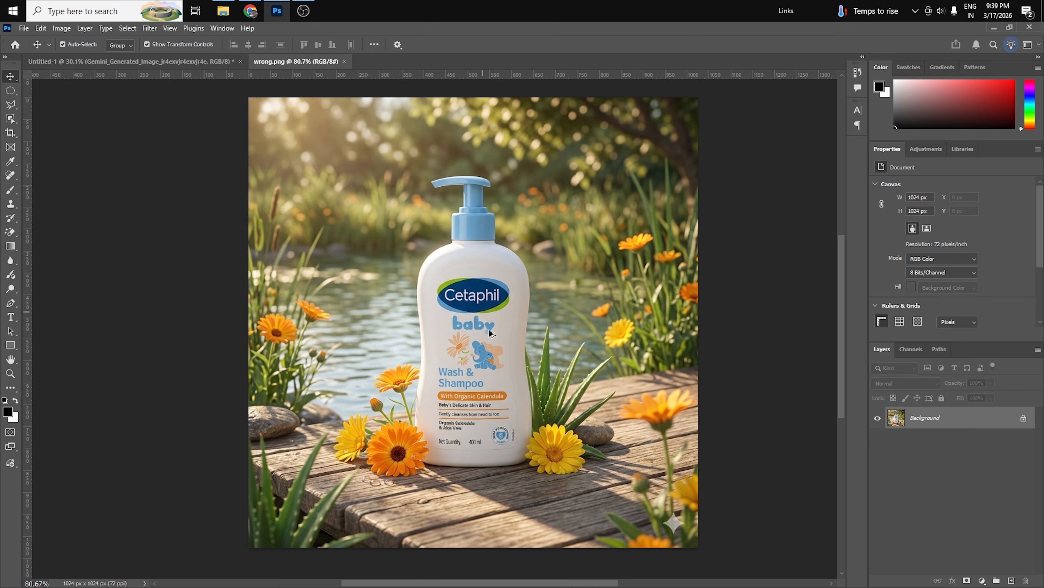
Step: Open wrong.png as a separate document and inspect the label text on the pond-scene bottle
{"action": "scroll", "coordinate": [426, 382], "scroll_direction": "up", "scroll_amount": 2}
{"action": "left_click_drag", "start_coordinate": [521, 225], "coordinate": [528, 255]}
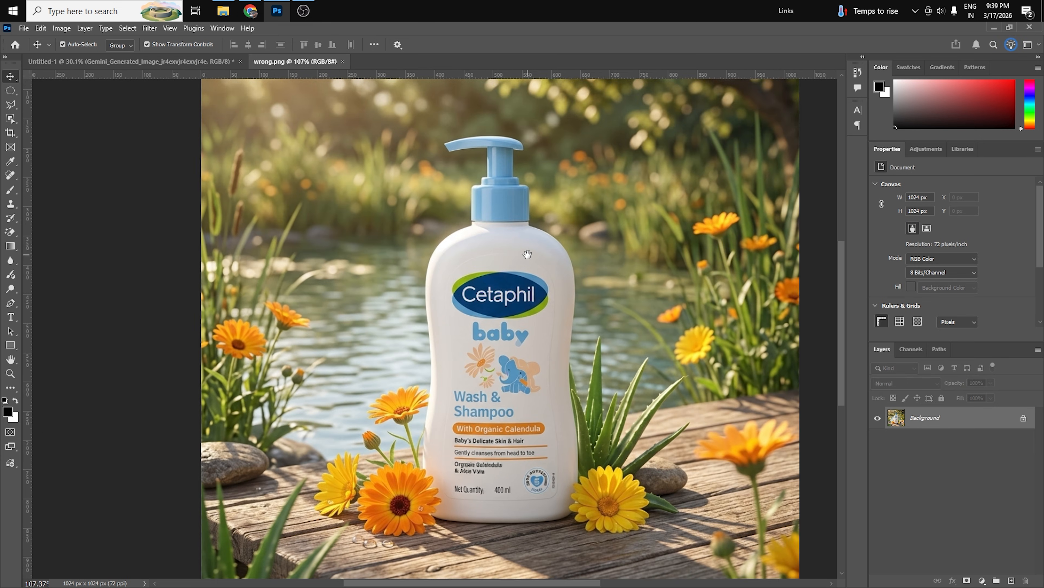
{"action": "scroll", "coordinate": [518, 391], "scroll_direction": "up", "scroll_amount": 1}
{"action": "scroll", "coordinate": [482, 496], "scroll_direction": "up", "scroll_amount": 1}
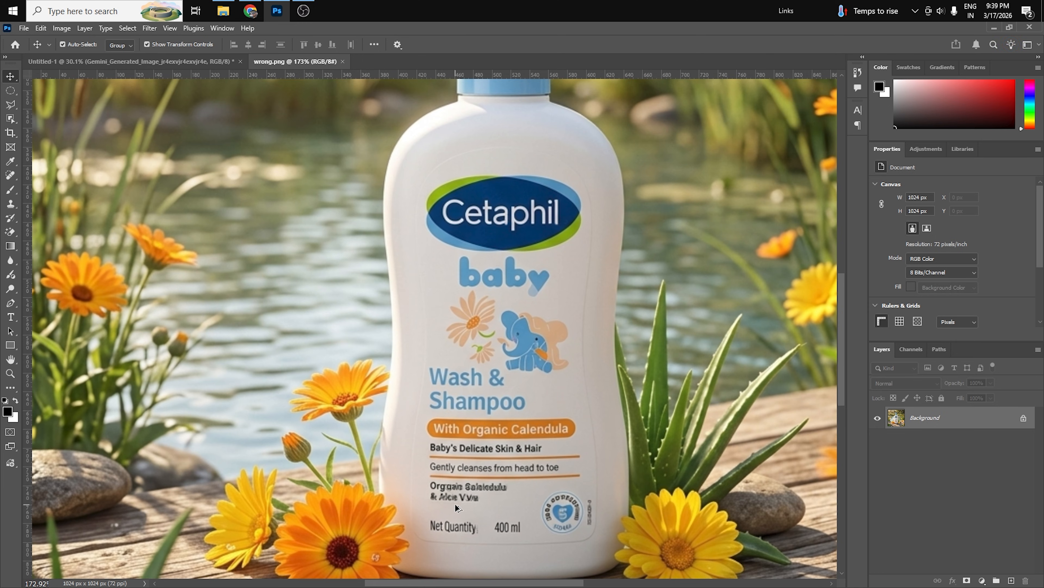
Step: Duplicate the Background layer of the pond-scene image
{"action": "scroll", "coordinate": [528, 309], "scroll_direction": "down", "scroll_amount": 3}
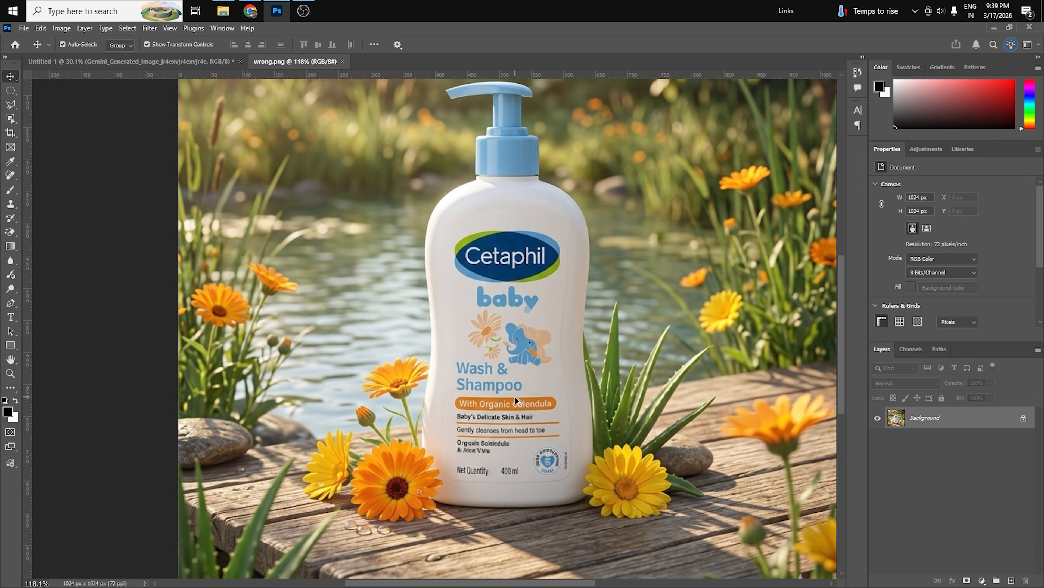
{"action": "scroll", "coordinate": [533, 255], "scroll_direction": "up", "scroll_amount": 1}
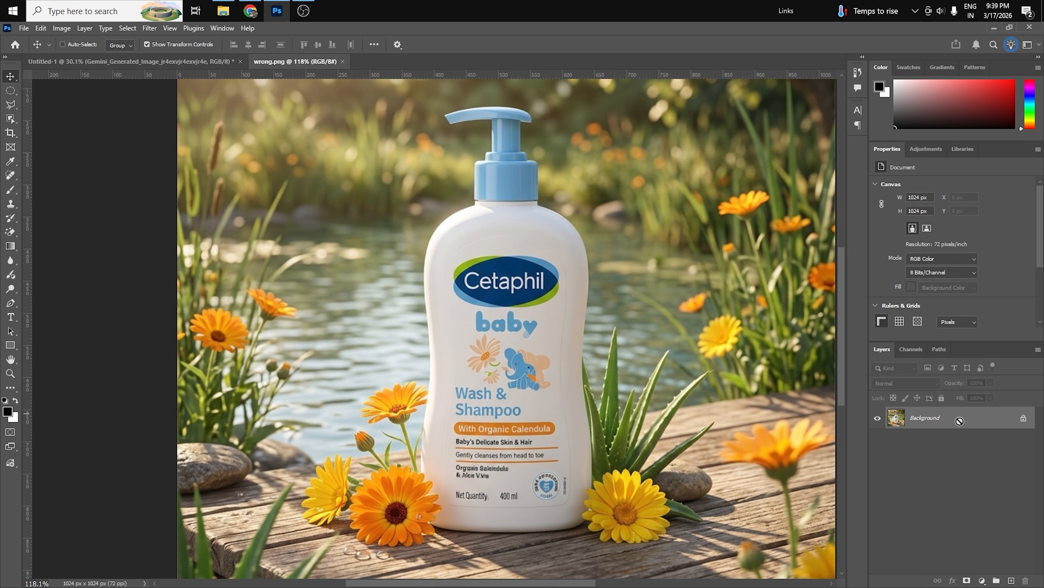
{"action": "key", "text": "ctrl+j"}
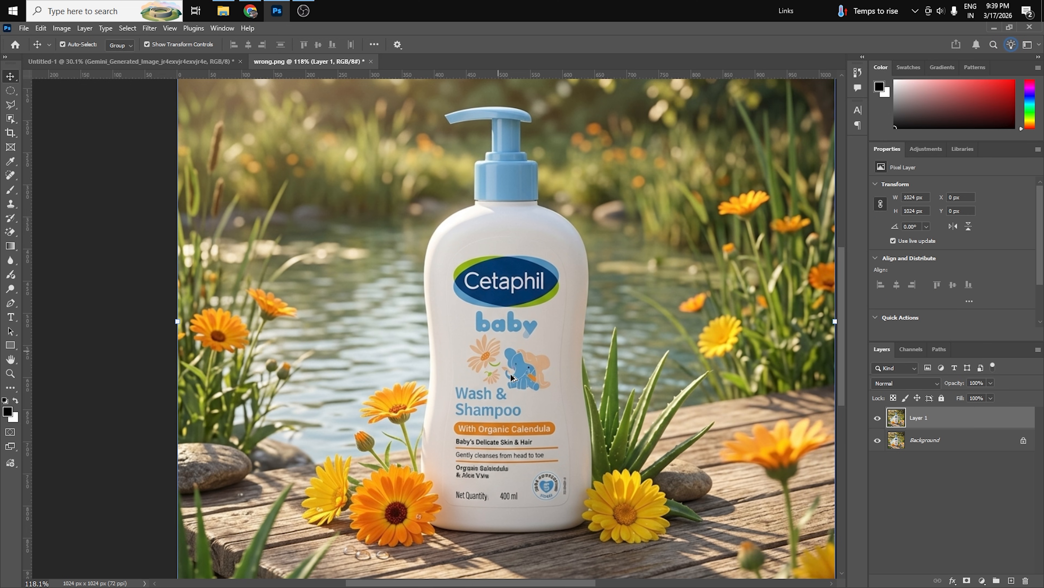
Step: Outline the whole label artwork on the pond-scene bottle, from logo to net quantity, with the Polygonal Lasso Tool
{"action": "scroll", "coordinate": [511, 377], "scroll_direction": "up", "scroll_amount": 2}
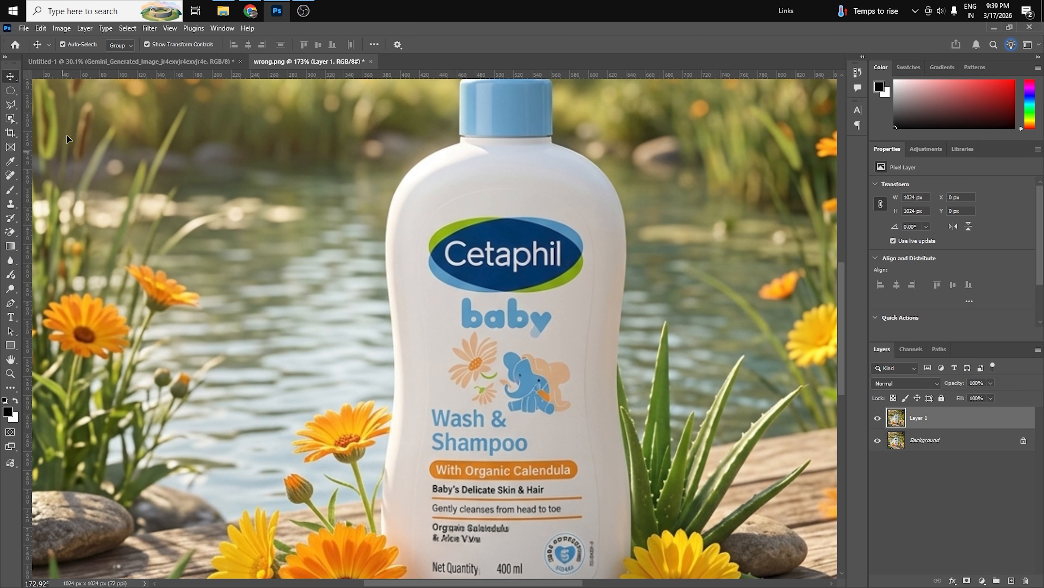
{"action": "left_click", "coordinate": [10, 105]}
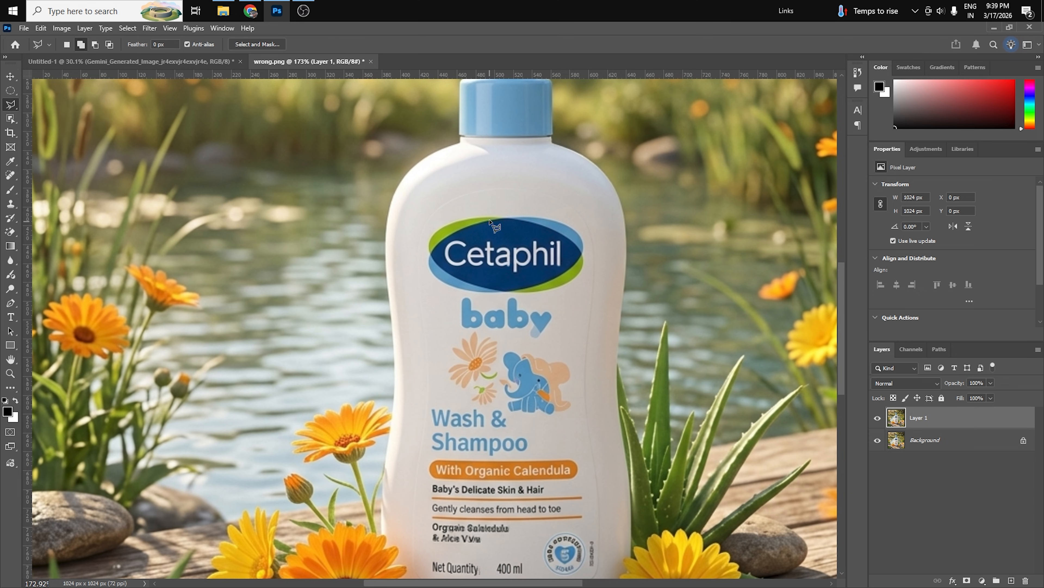
{"action": "left_click_drag", "start_coordinate": [504, 214], "coordinate": [441, 219]}
{"action": "mouse_move", "coordinate": [430, 430]}
{"action": "left_mouse_down"}
{"action": "mouse_move", "coordinate": [460, 205]}
{"action": "mouse_move", "coordinate": [463, 241]}
{"action": "left_mouse_up"}
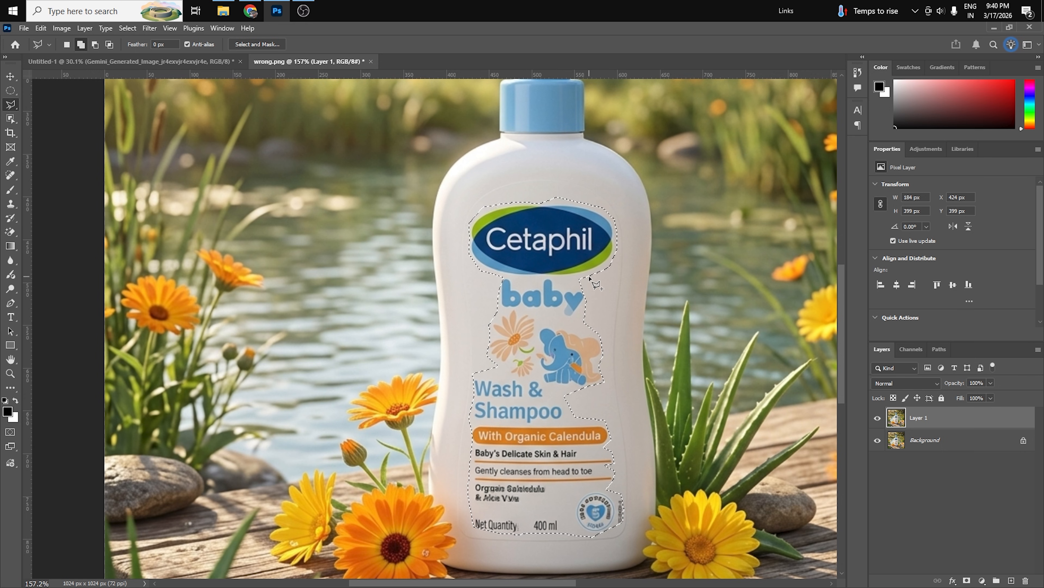
Step: Show the Contextual Task Bar and use Remove to erase the selected label artwork from the bottle
{"action": "left_click", "coordinate": [225, 29]}
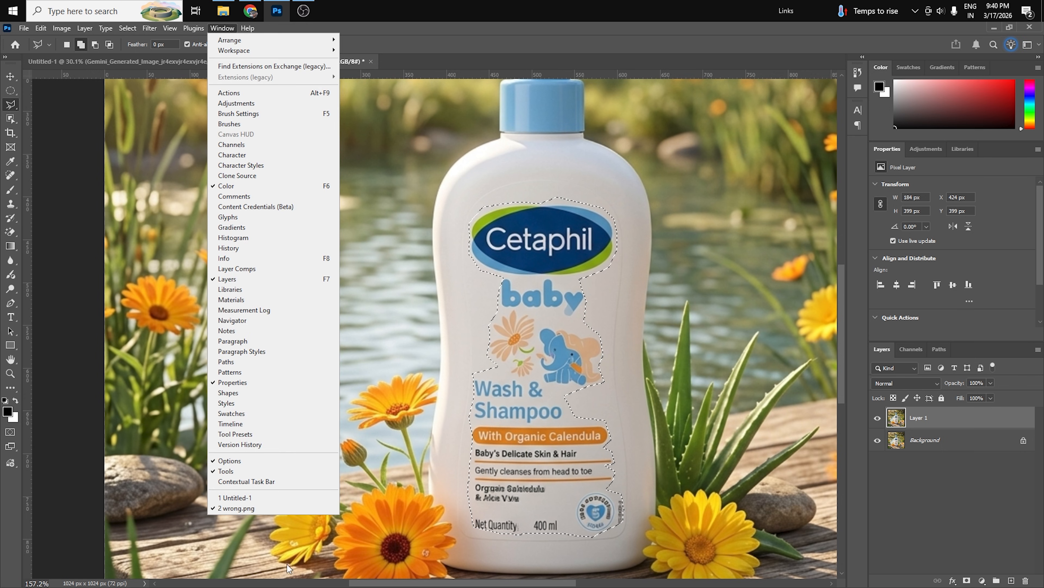
{"action": "left_click", "coordinate": [268, 482]}
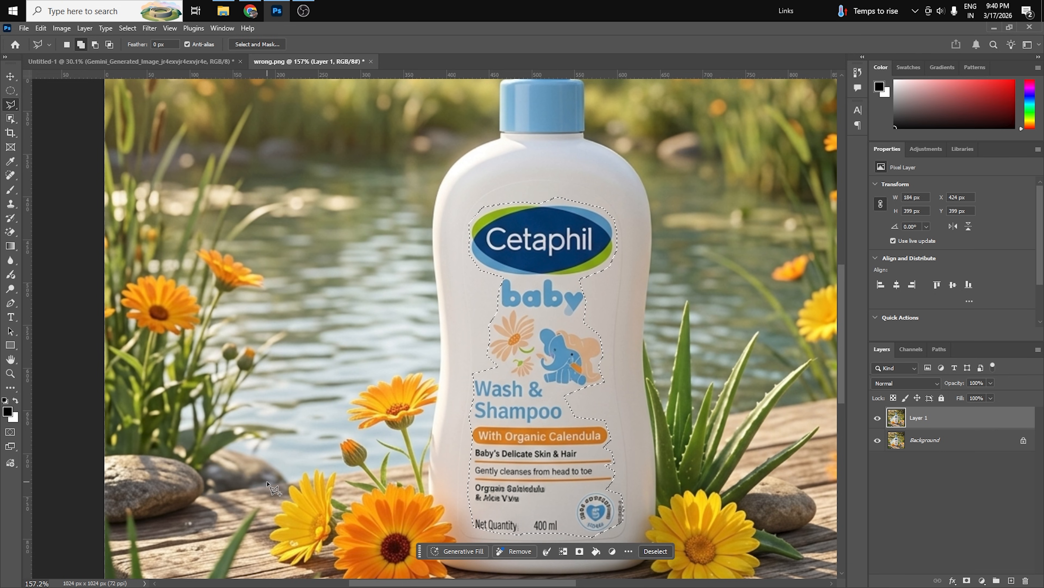
{"action": "left_click", "coordinate": [508, 556]}
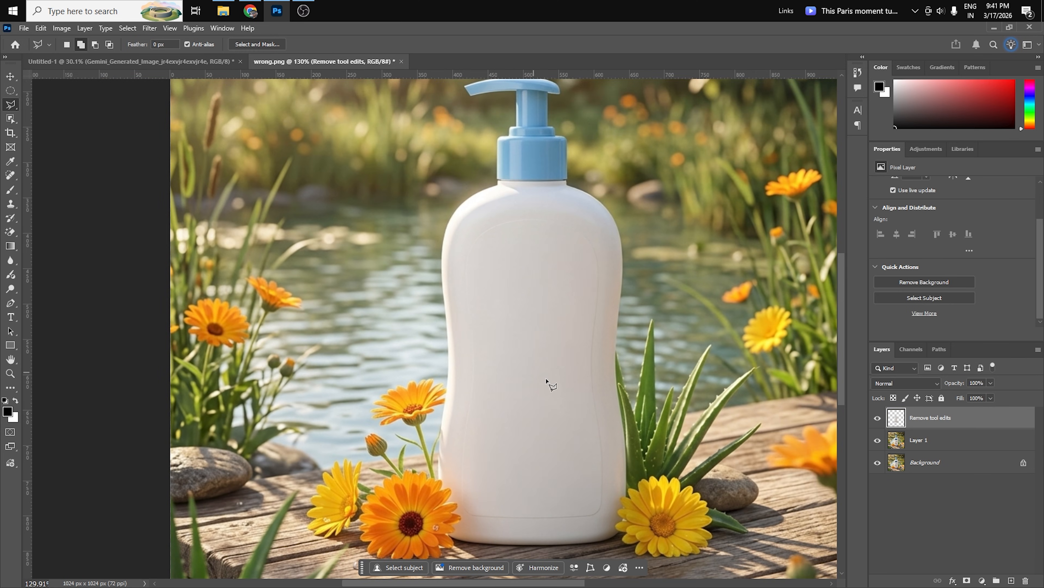
{"action": "key", "text": "v"}
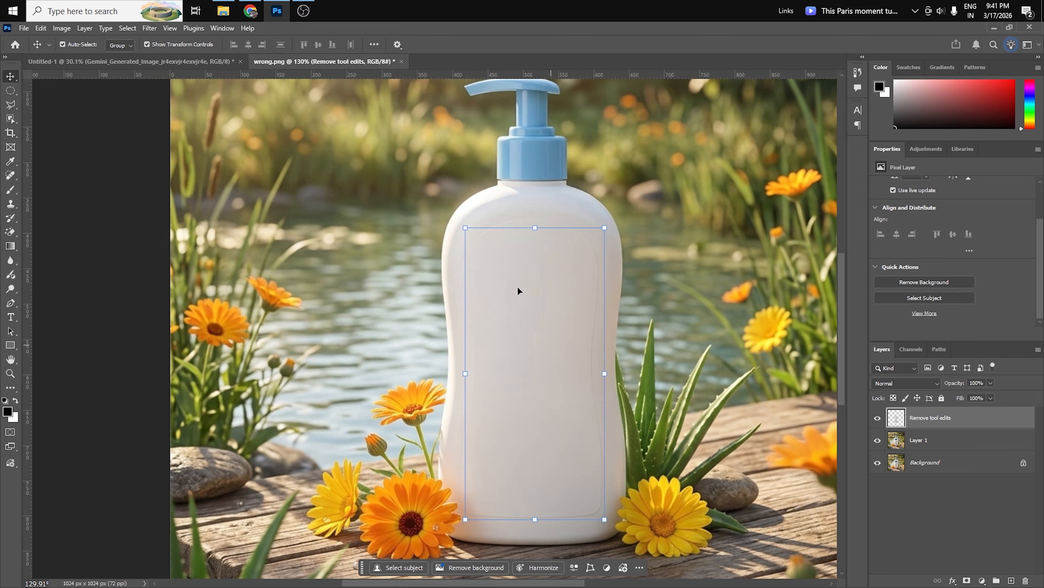
{"action": "left_click", "coordinate": [681, 276]}
Step: Switch to the Untitled-1 document and outline the original bottle's complete label artwork with the Polygonal Lasso Tool
{"action": "left_click", "coordinate": [136, 62]}
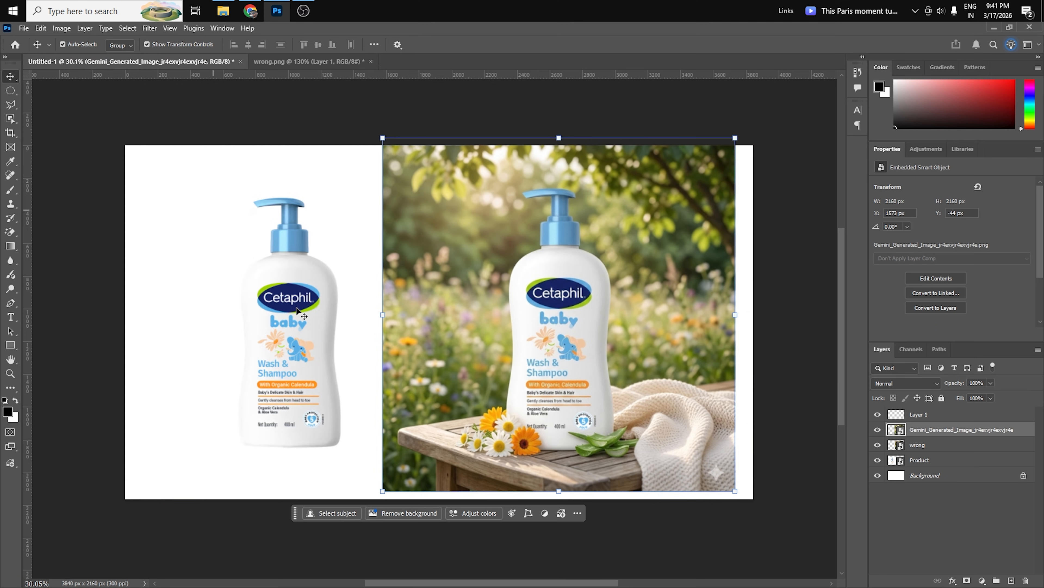
{"action": "scroll", "coordinate": [224, 354], "scroll_direction": "up", "scroll_amount": 3}
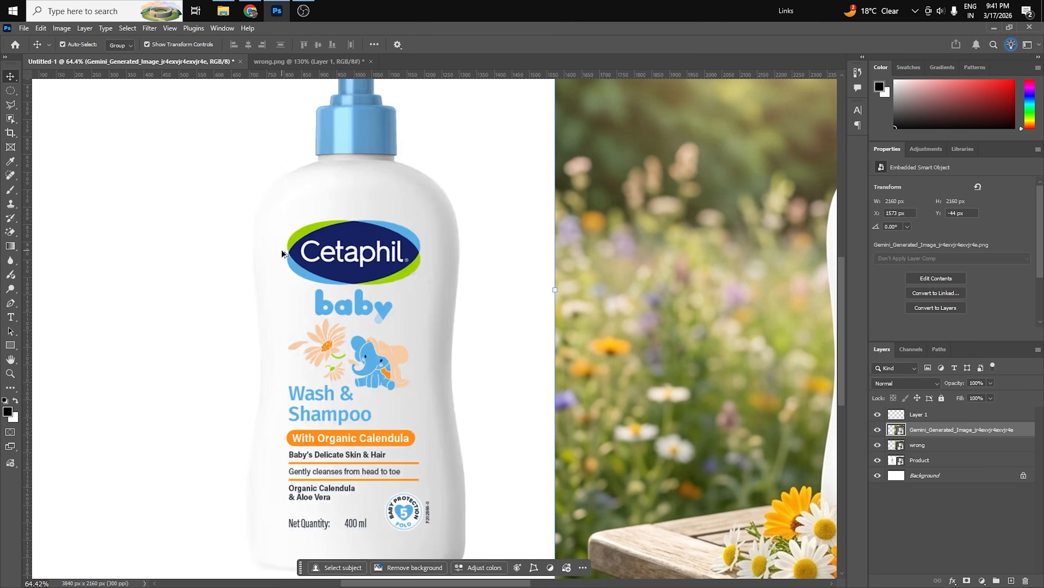
{"action": "scroll", "coordinate": [452, 243], "scroll_direction": "up", "scroll_amount": 2}
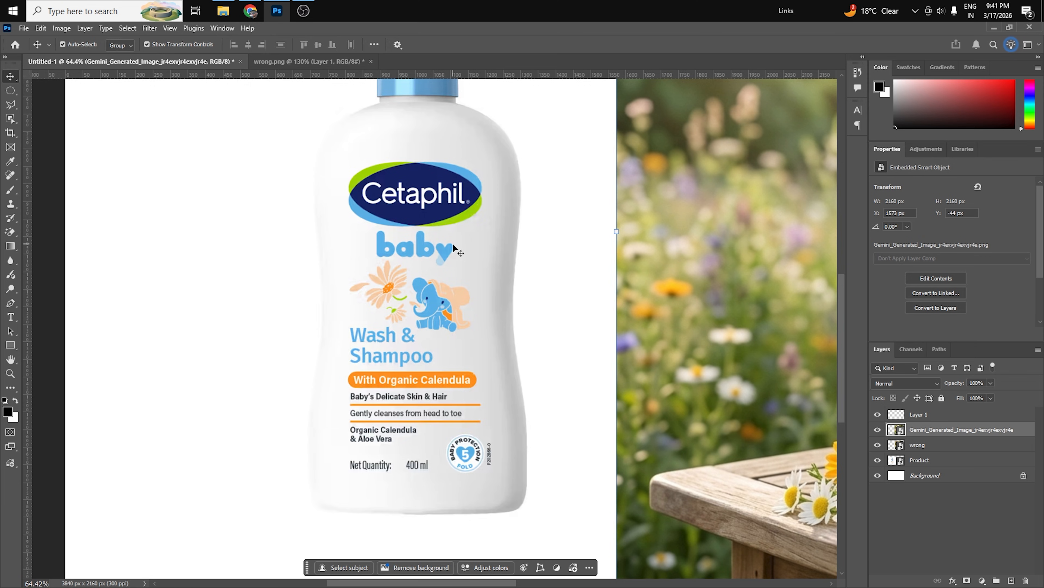
{"action": "key", "text": "l"}
{"action": "left_click", "coordinate": [433, 232]}
{"action": "left_click", "coordinate": [456, 231]}
{"action": "left_click", "coordinate": [457, 160]}
{"action": "left_click", "coordinate": [398, 152]}
{"action": "left_click", "coordinate": [347, 169]}
{"action": "left_click", "coordinate": [350, 225]}
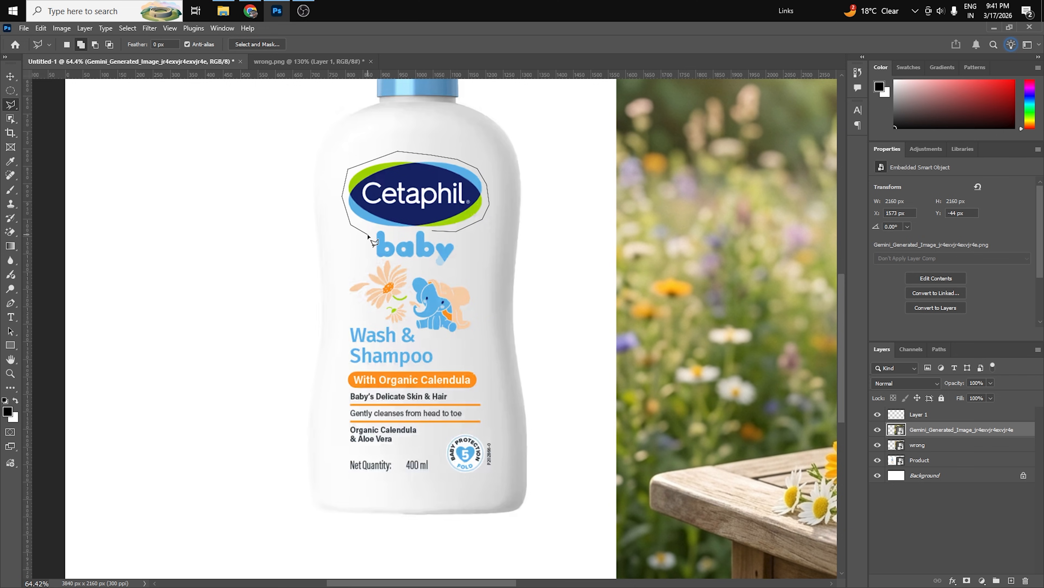
{"action": "double_click", "coordinate": [348, 282]}
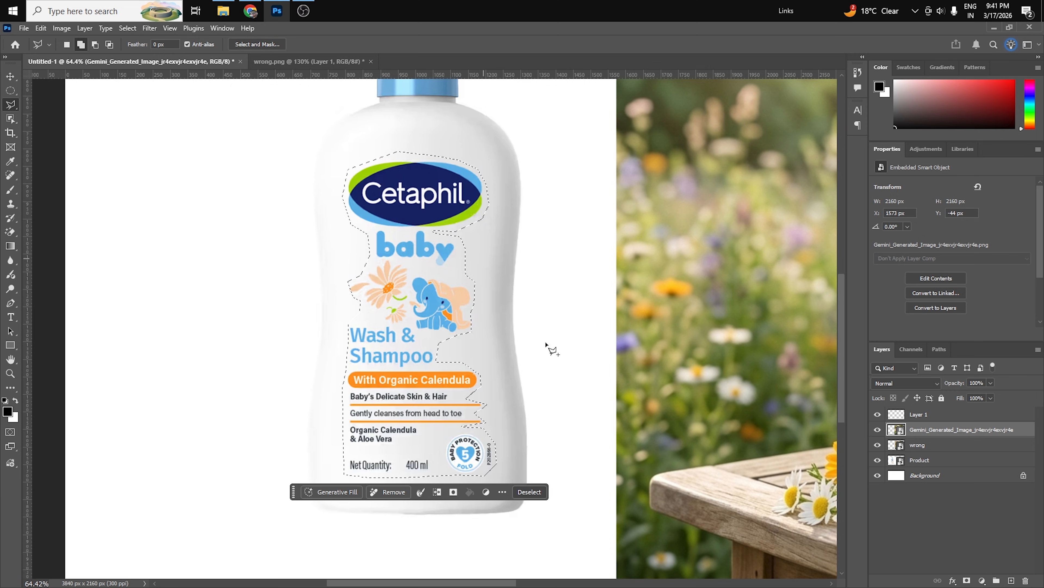
Step: Copy the outlined label from the Product layer and paste it into the wrong.png document
{"action": "left_click", "coordinate": [455, 294], "text": "ctrl"}
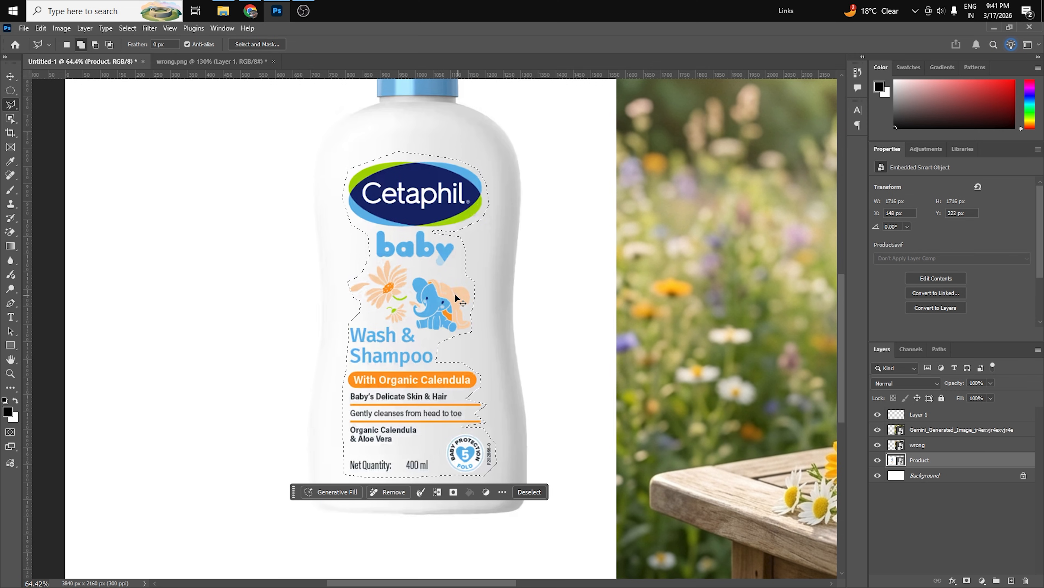
{"action": "left_click", "coordinate": [181, 61]}
{"action": "key", "text": "ctrl+v"}
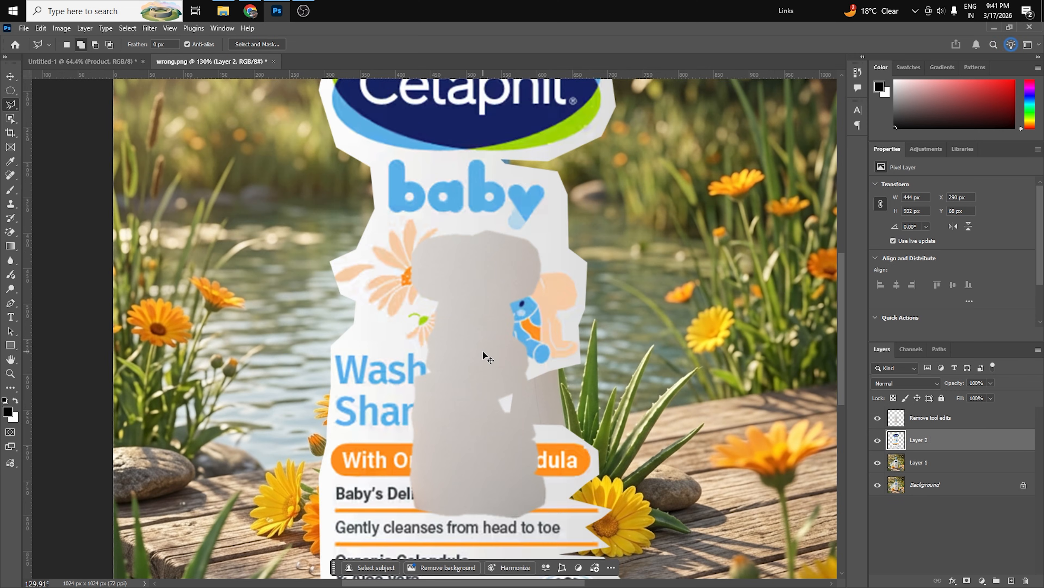
Step: Bring the pasted label layer to the top, scale it to about 180 × 379 px, and fit it over the blank bottle front
{"action": "left_click_drag", "start_coordinate": [950, 443], "coordinate": [945, 410]}
{"action": "key", "text": "v"}
{"action": "left_click_drag", "start_coordinate": [630, 328], "coordinate": [537, 388]}
{"action": "left_click_drag", "start_coordinate": [495, 240], "coordinate": [495, 279]}
{"action": "scroll", "coordinate": [488, 438], "scroll_direction": "up", "scroll_amount": 3}
{"action": "left_click_drag", "start_coordinate": [504, 216], "coordinate": [506, 219]}
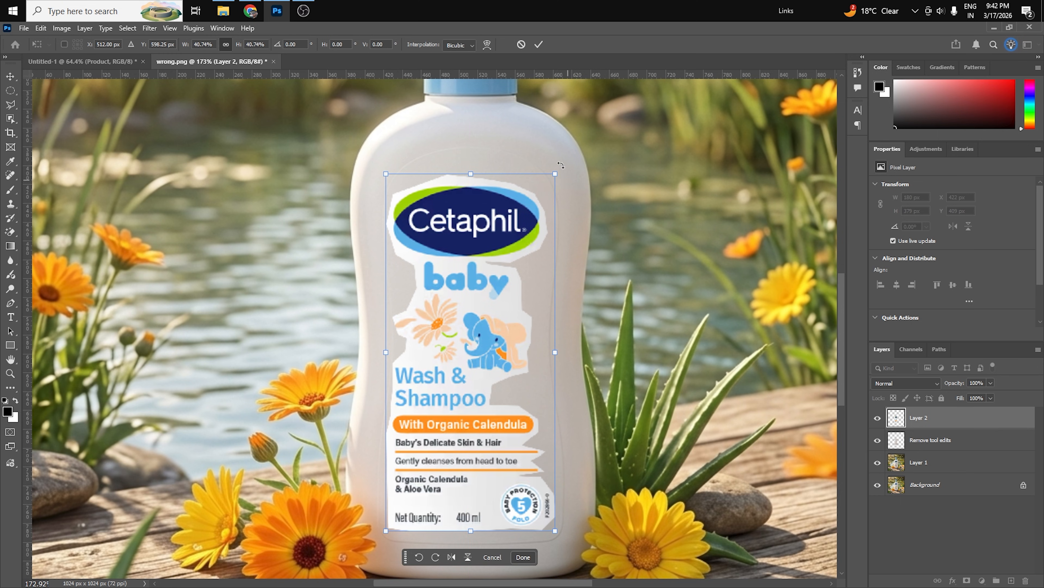
{"action": "left_click_drag", "start_coordinate": [555, 174], "coordinate": [555, 175]}
{"action": "key", "text": "Return"}
{"action": "left_click", "coordinate": [699, 353]}
{"action": "scroll", "coordinate": [457, 316], "scroll_direction": "down", "scroll_amount": 2}
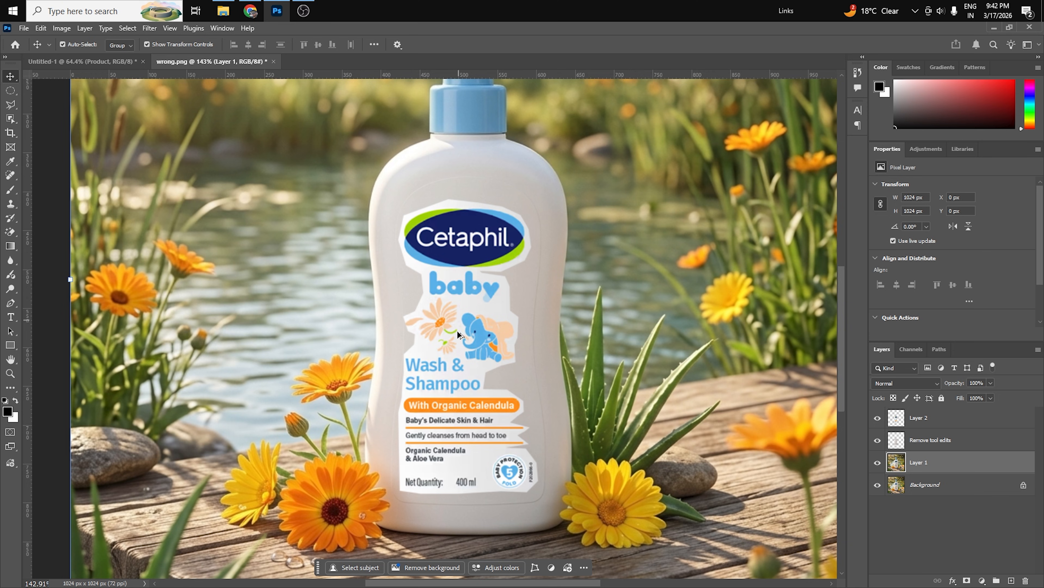
Step: Harmonize the pasted label layer with the pond scene, compare the generated variations, and keep the first one
{"action": "left_click", "coordinate": [470, 263]}
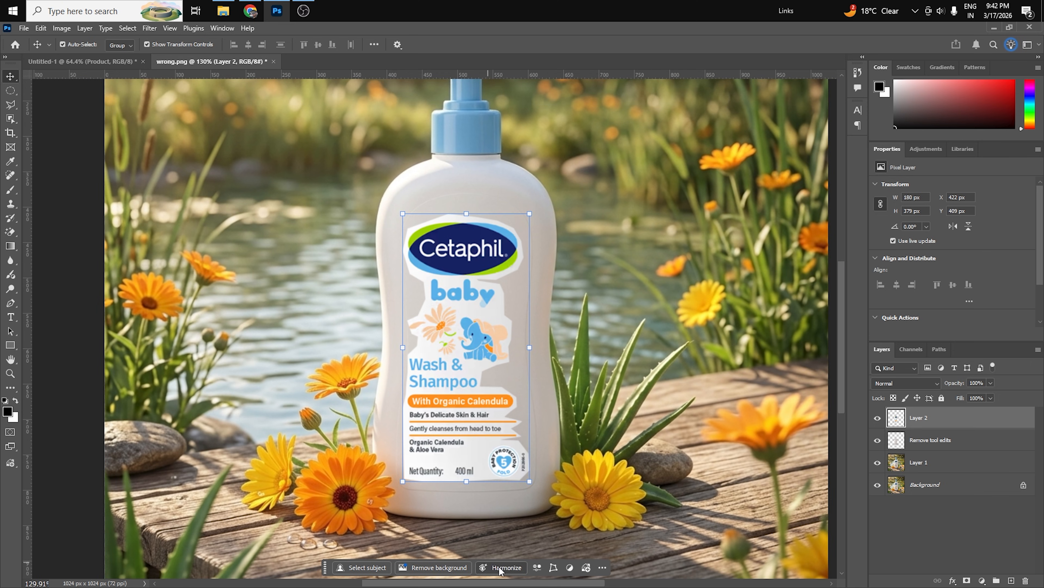
{"action": "left_click", "coordinate": [222, 28]}
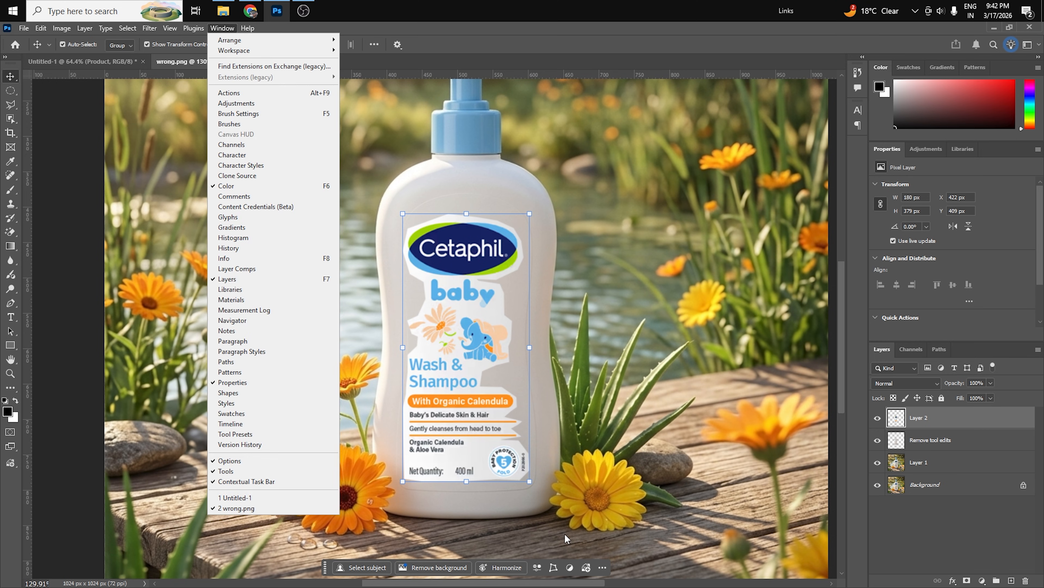
{"action": "left_click", "coordinate": [503, 439]}
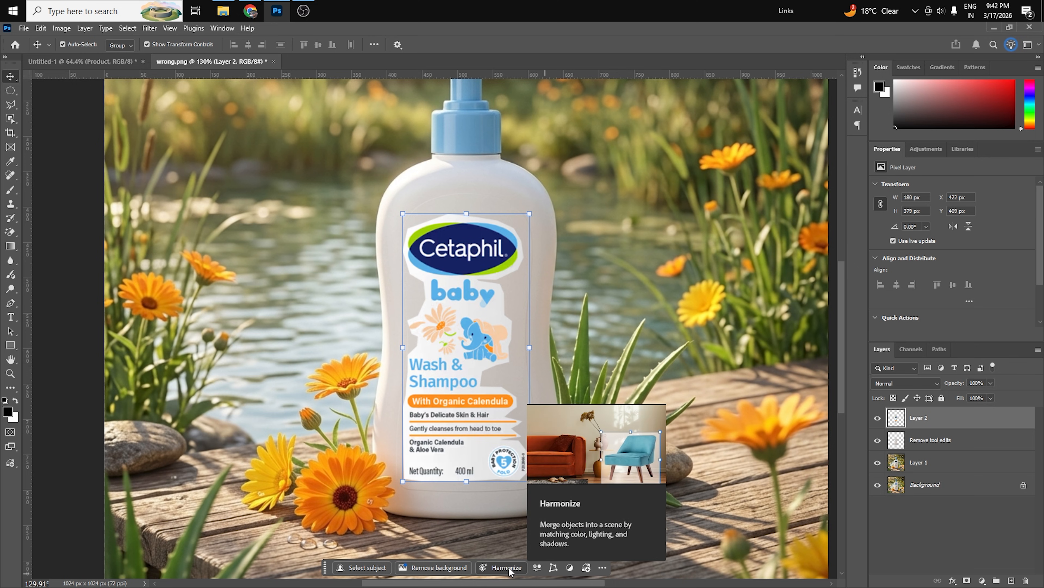
{"action": "left_click", "coordinate": [508, 568]}
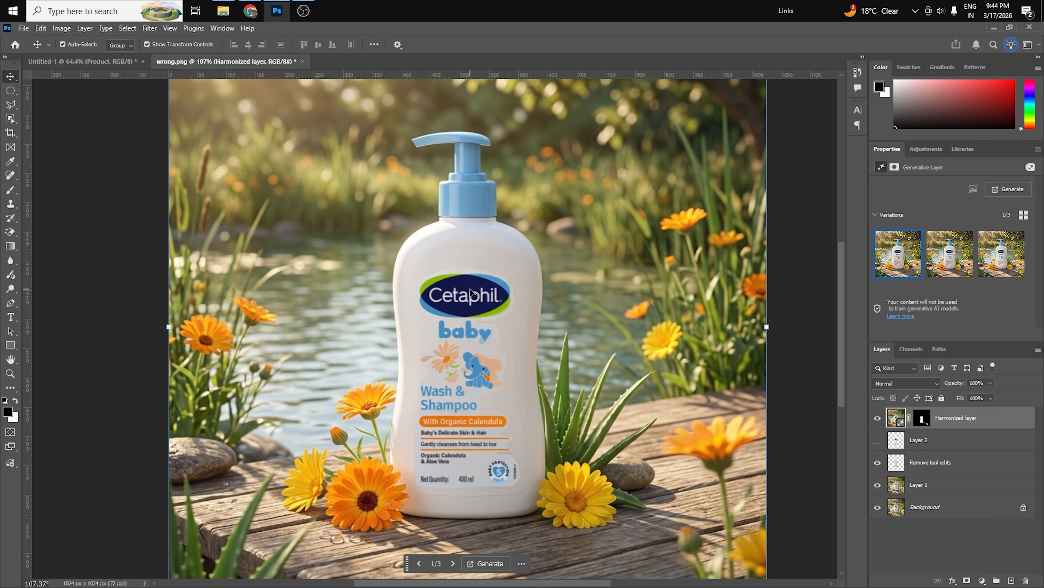
{"action": "left_click", "coordinate": [945, 255]}
{"action": "left_click", "coordinate": [900, 259]}
{"action": "scroll", "coordinate": [478, 527], "scroll_direction": "up", "scroll_amount": 3}
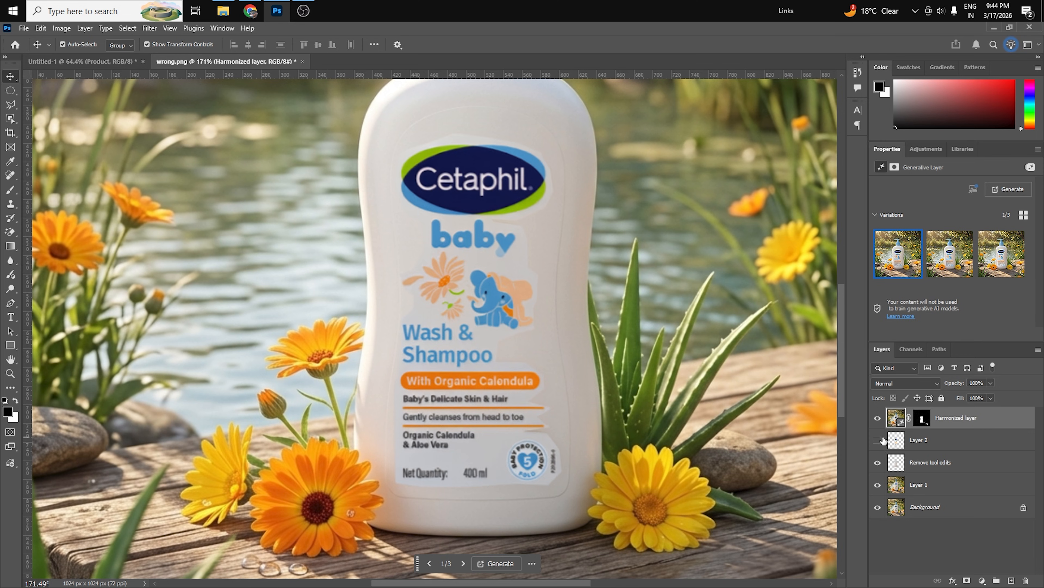
Step: Compare the pasted label with its harmonized version, delete Layer 2, and leave the Harmonized layer shown
{"action": "left_click", "coordinate": [878, 419]}
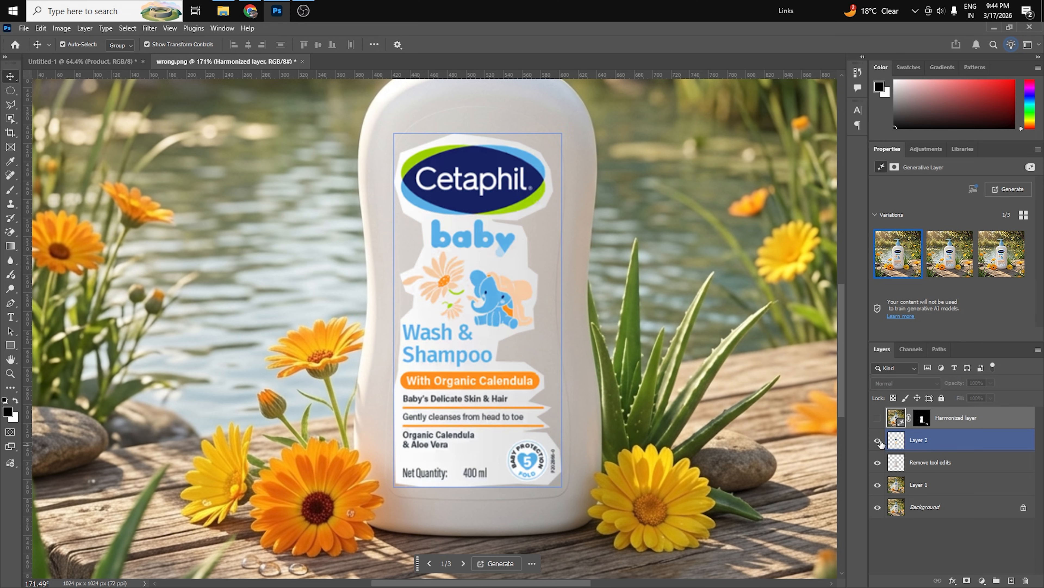
{"action": "left_click", "coordinate": [877, 440]}
{"action": "left_click", "coordinate": [877, 439]}
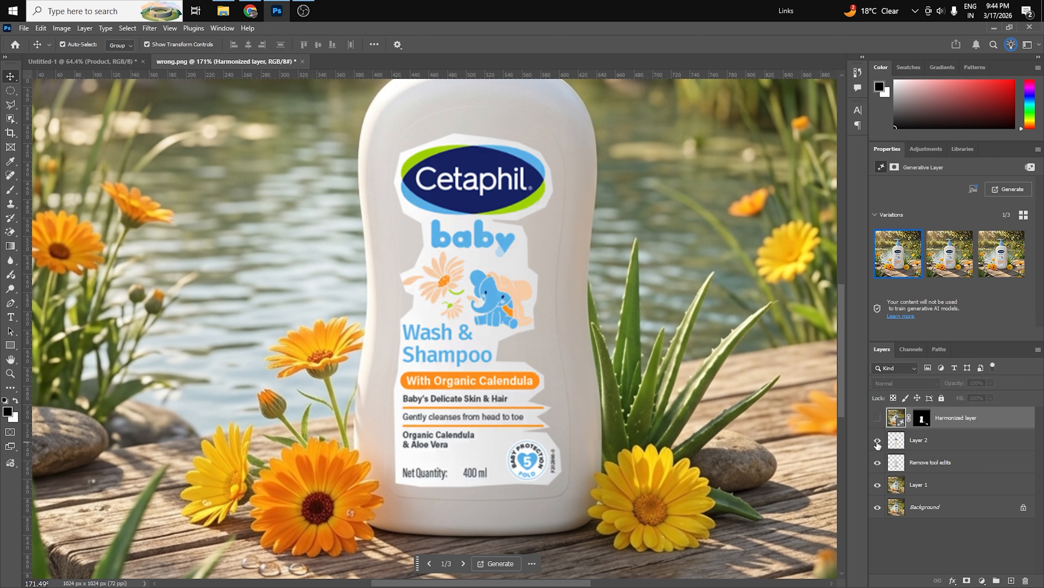
{"action": "left_click", "coordinate": [946, 442]}
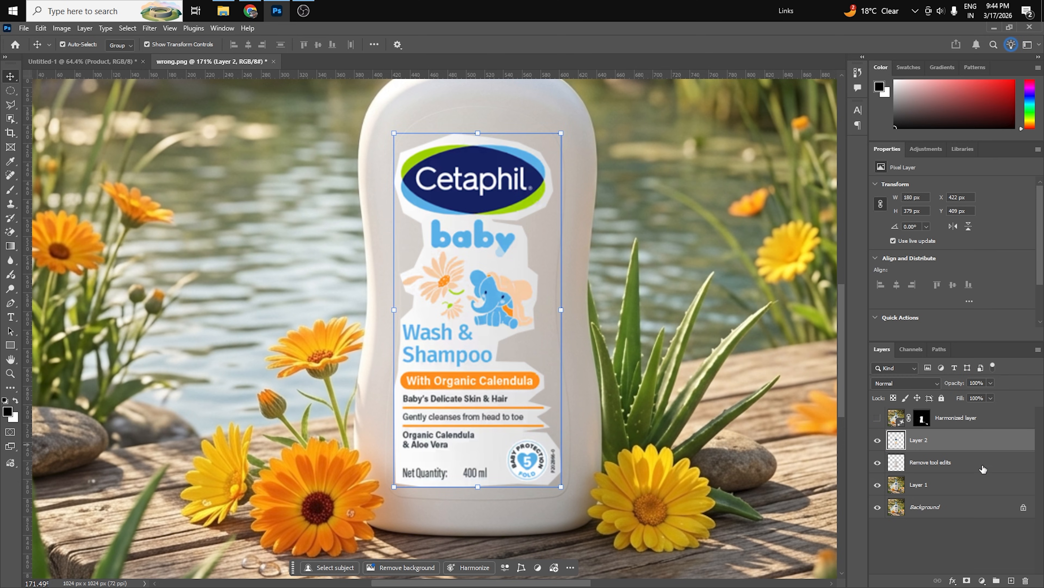
{"action": "left_click", "coordinate": [1025, 581]}
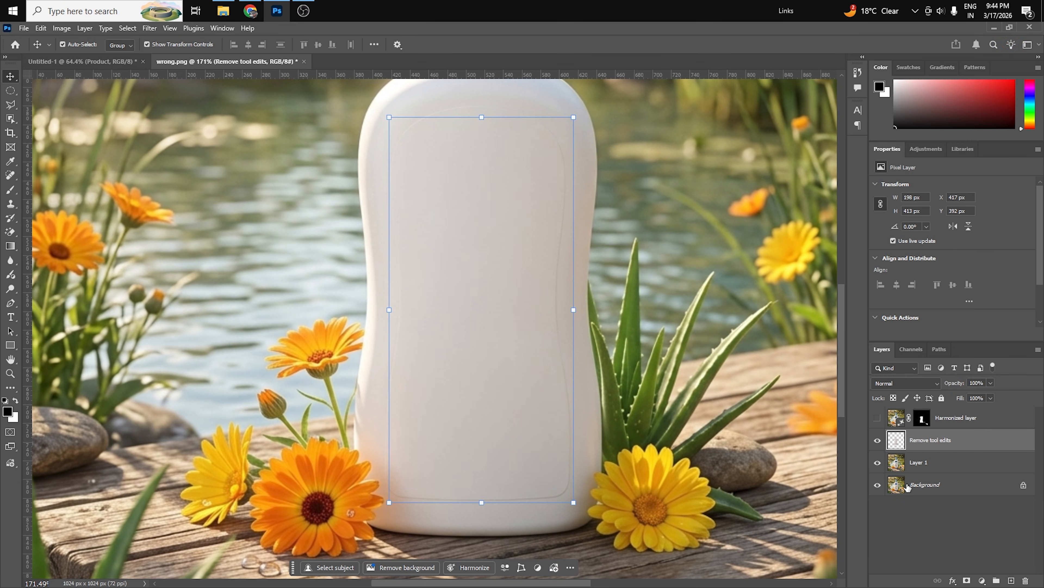
{"action": "left_click", "coordinate": [877, 419]}
Step: Convert the Harmonized layer to a smart object and add a white layer mask to it
{"action": "right_click", "coordinate": [989, 415]}
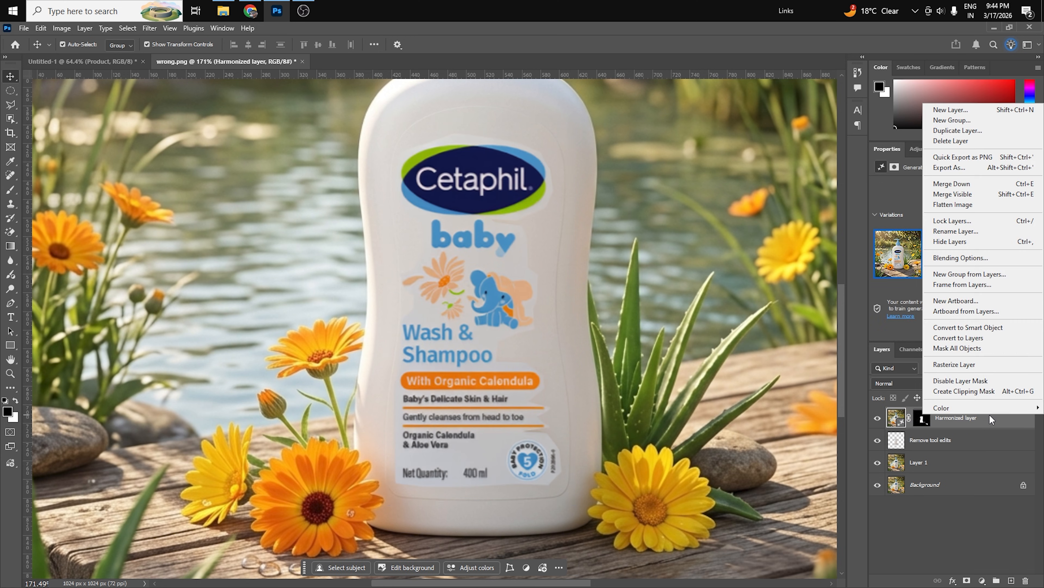
{"action": "left_click", "coordinate": [982, 327]}
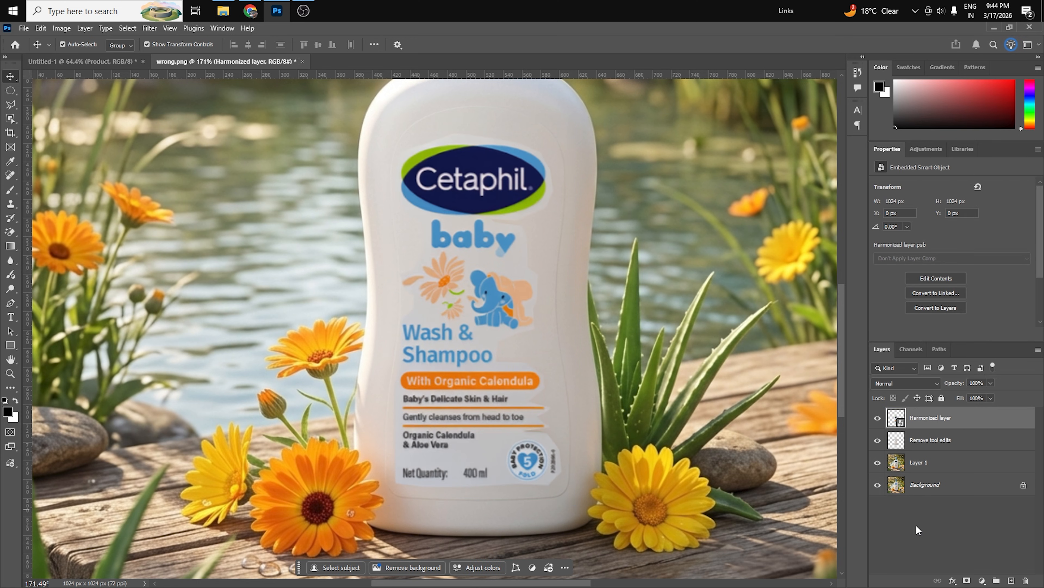
{"action": "left_click", "coordinate": [966, 580]}
{"action": "key", "text": "ctrl+plus"}
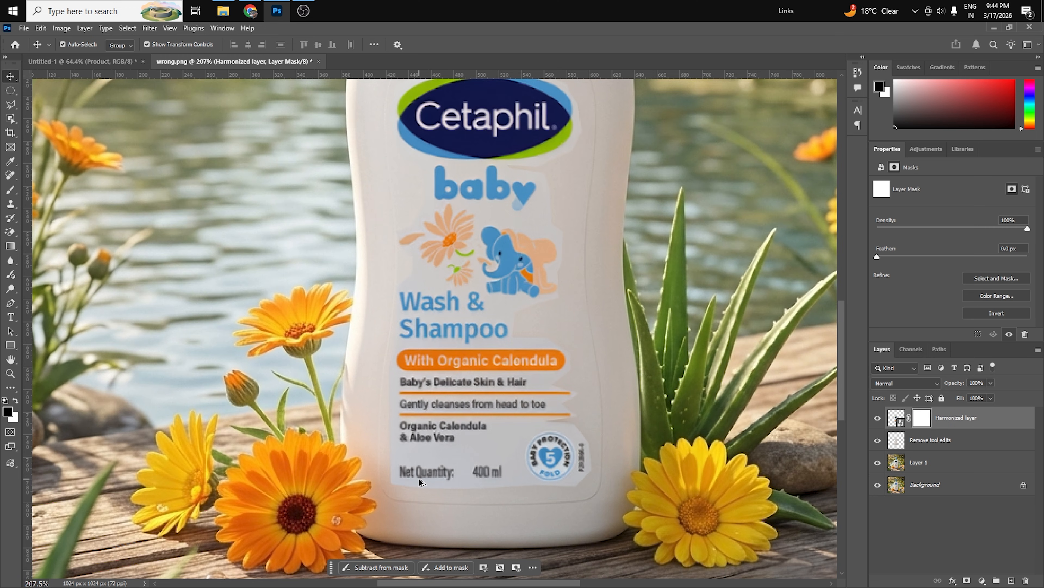
Step: Paint black with a 10 px brush on the Harmonized layer's mask around the Net Quantity text and the Baby Protection badge
{"action": "left_click", "coordinate": [10, 189]}
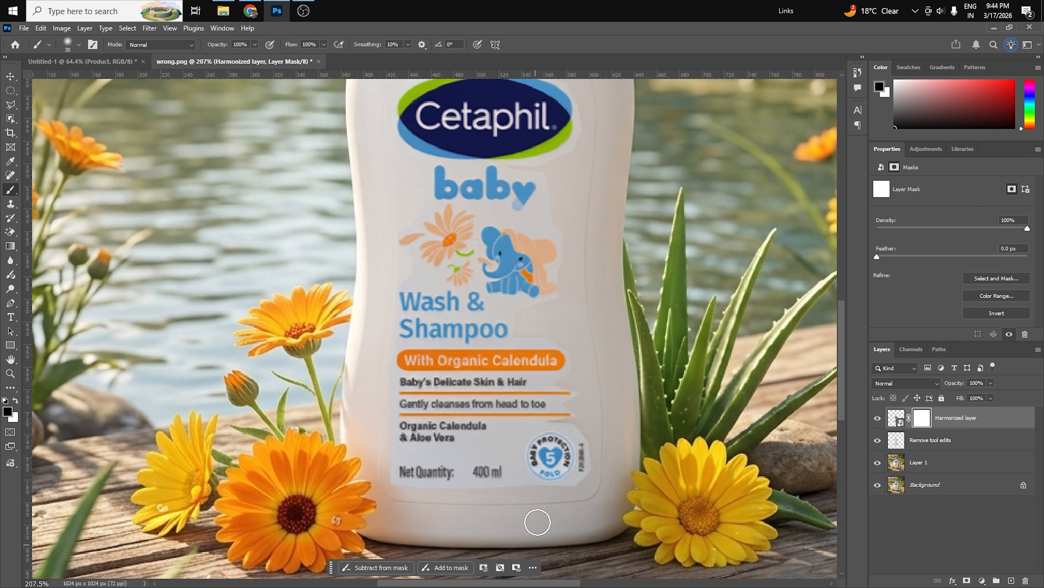
{"action": "scroll", "coordinate": [522, 495], "scroll_direction": "up", "scroll_amount": 2}
{"action": "scroll", "coordinate": [522, 495], "scroll_direction": "up", "scroll_amount": 3}
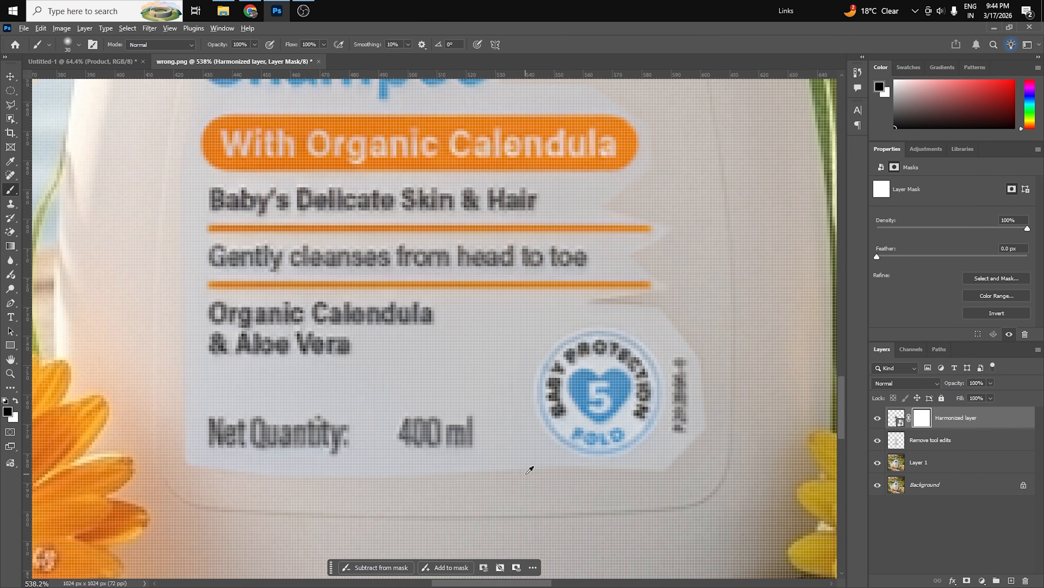
{"action": "scroll", "coordinate": [520, 480], "scroll_direction": "down", "scroll_amount": 2}
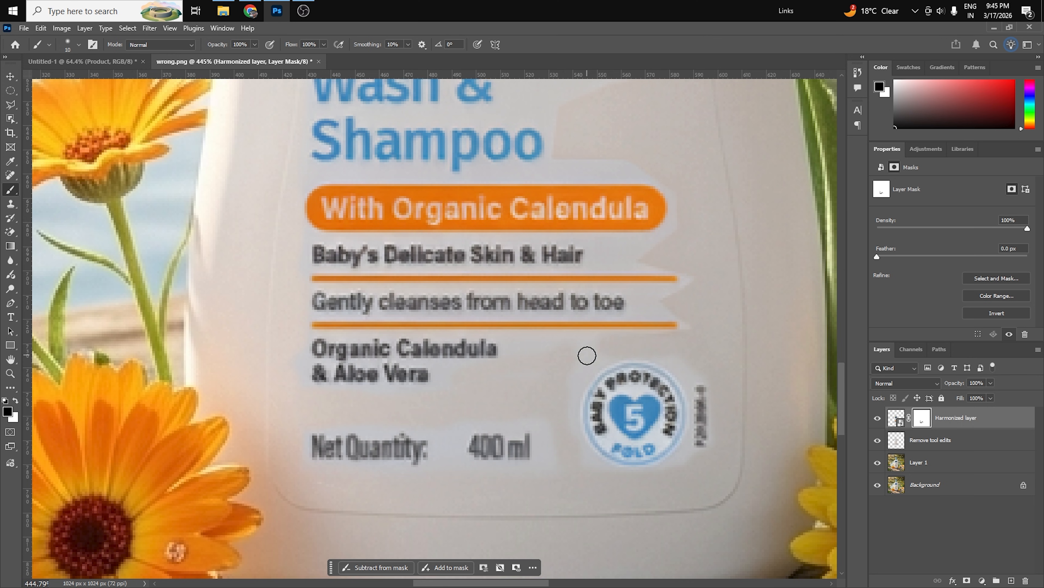
{"action": "scroll", "coordinate": [523, 446], "scroll_direction": "down", "scroll_amount": 4}
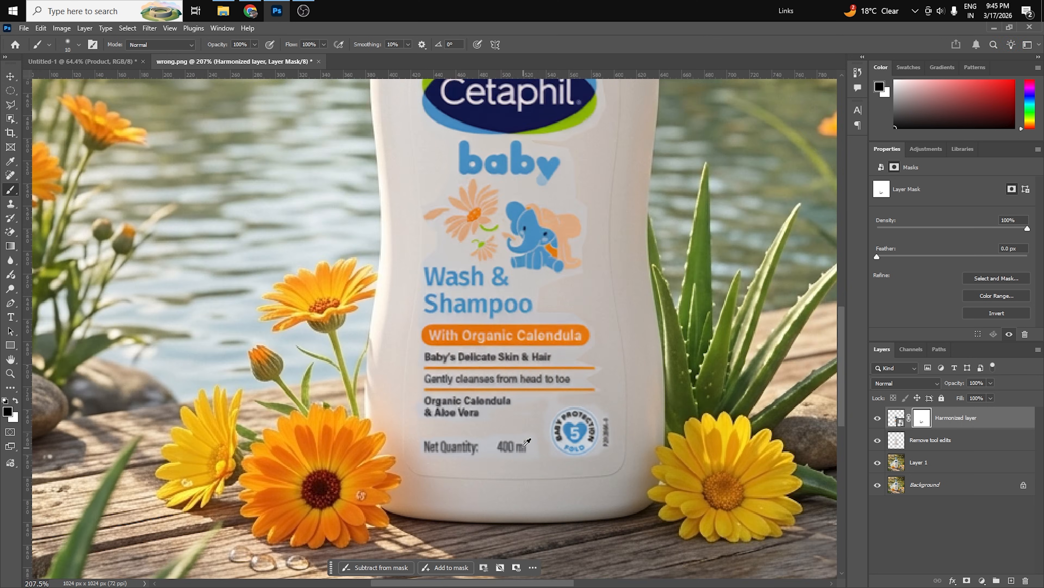
{"action": "scroll", "coordinate": [527, 442], "scroll_direction": "down", "scroll_amount": 2}
{"action": "scroll", "coordinate": [527, 442], "scroll_direction": "up", "scroll_amount": 2}
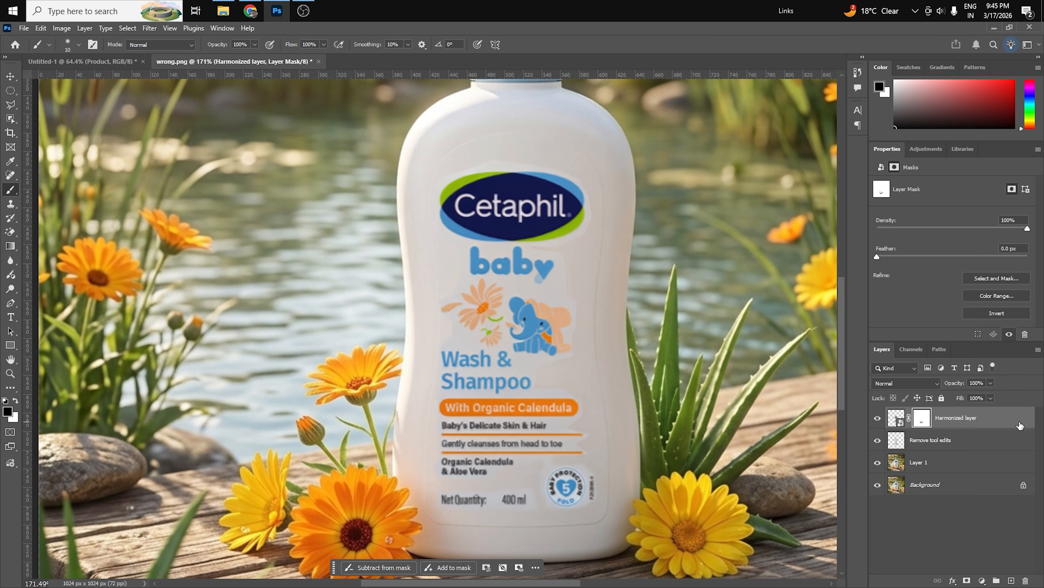
Step: Blend the Harmonized layer's light tones into the bottle by splitting its Blend If current-layer highlights to 129 / 255
{"action": "double_click", "coordinate": [1019, 425]}
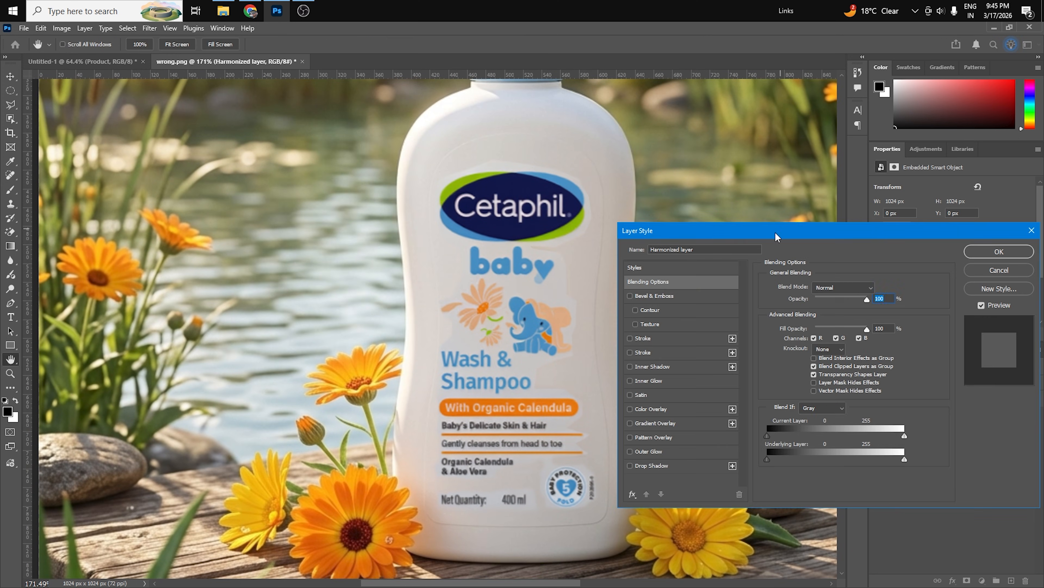
{"action": "left_click_drag", "start_coordinate": [776, 236], "coordinate": [775, 194]}
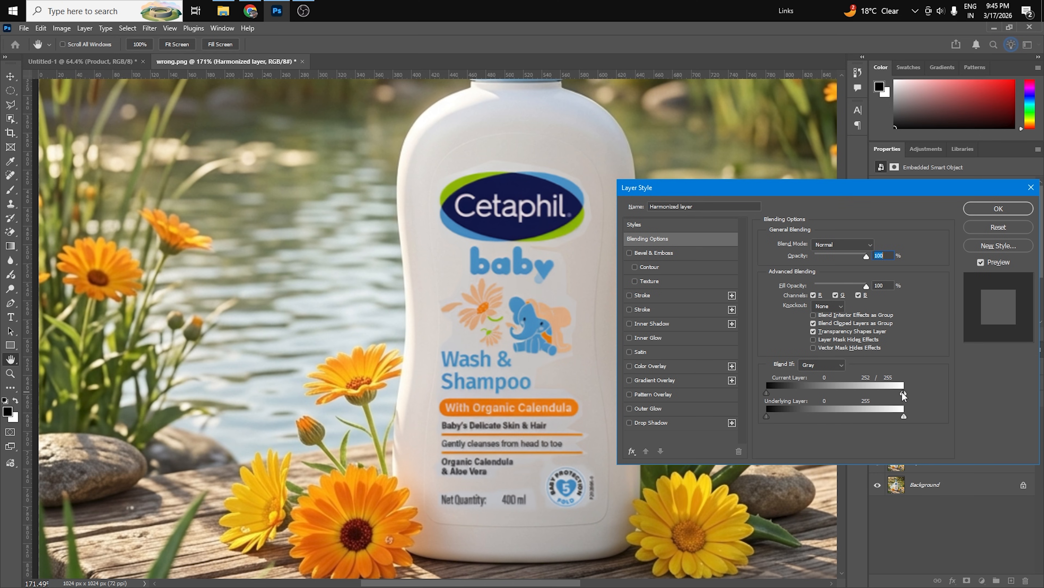
{"action": "left_click_drag", "start_coordinate": [866, 397], "coordinate": [839, 396]}
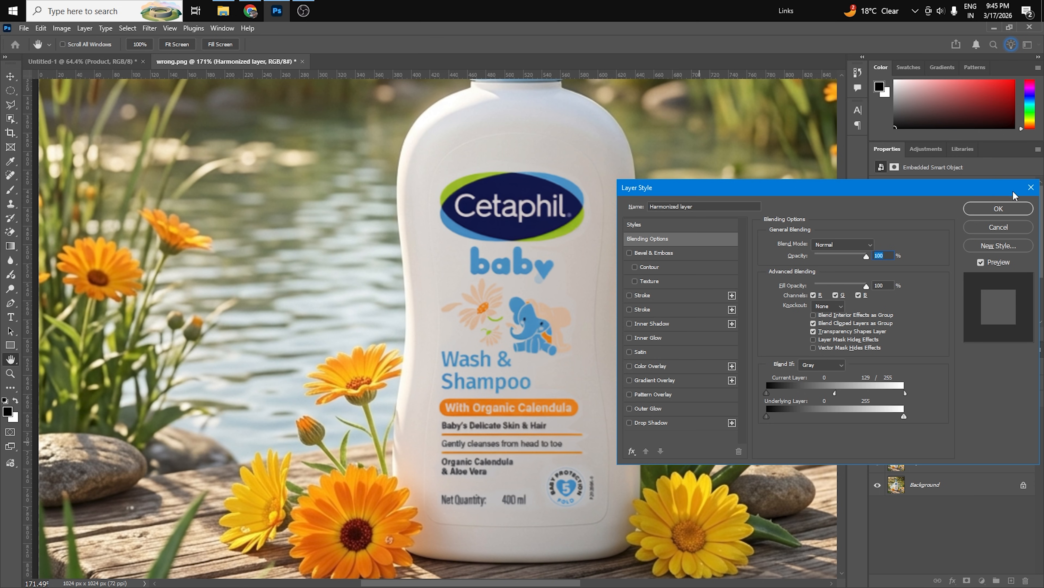
{"action": "left_click", "coordinate": [1007, 209]}
Step: Select the Harmonized layer's mask, inspect the blended label, and compare the pond-scene bottle with the original product in Untitled-1
{"action": "scroll", "coordinate": [548, 493], "scroll_direction": "up", "scroll_amount": 5}
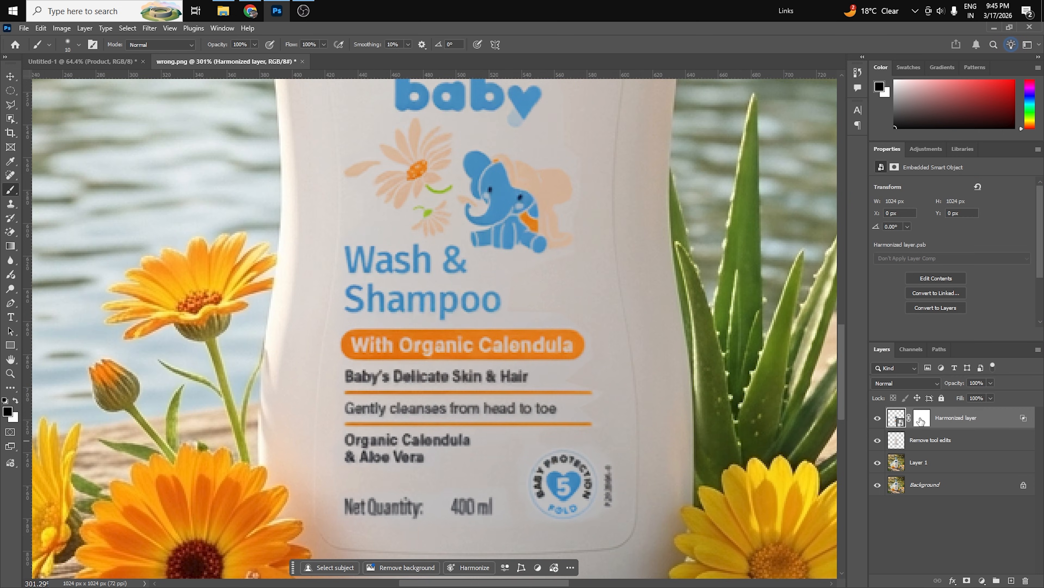
{"action": "left_click", "coordinate": [921, 418]}
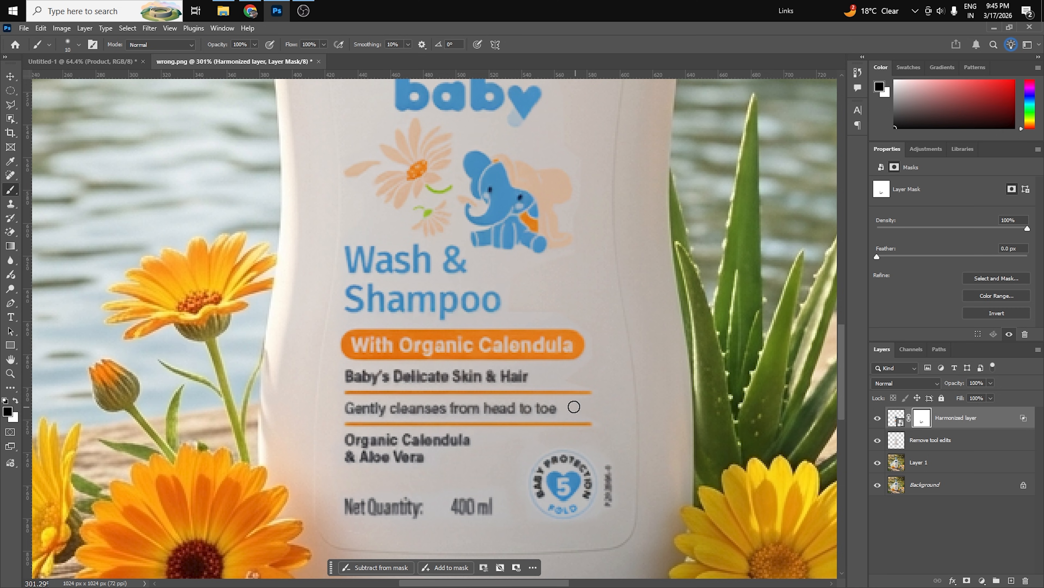
{"action": "key", "text": "v"}
{"action": "key", "text": "ctrl+0"}
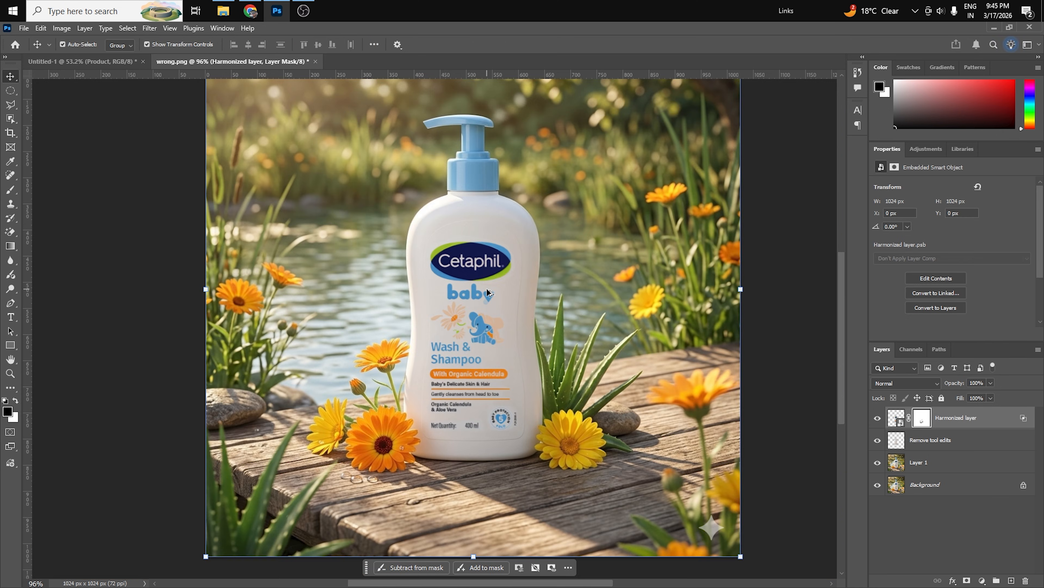
{"action": "left_click", "coordinate": [95, 61]}
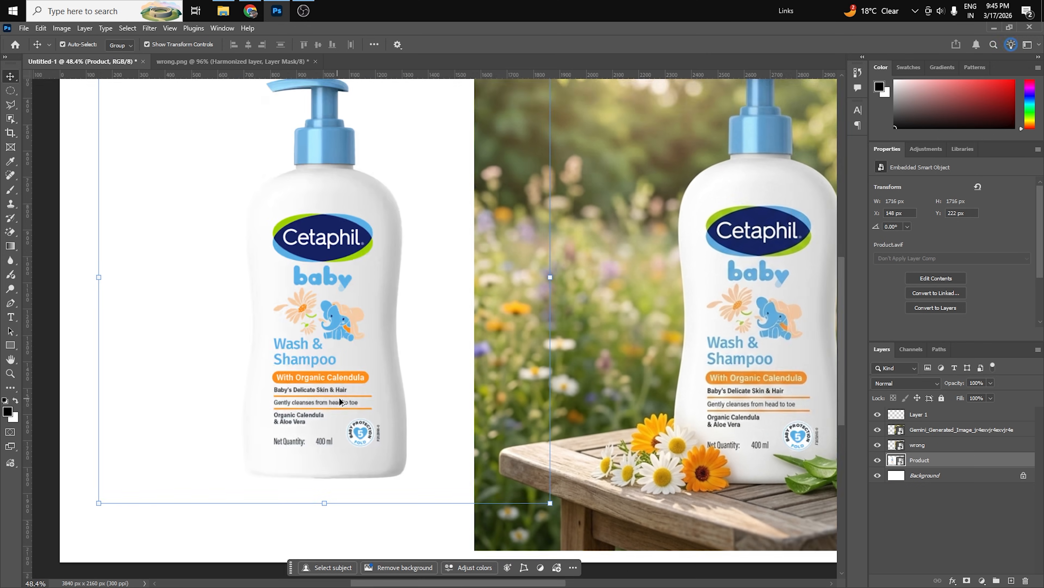
{"action": "key", "text": "ctrl+0"}
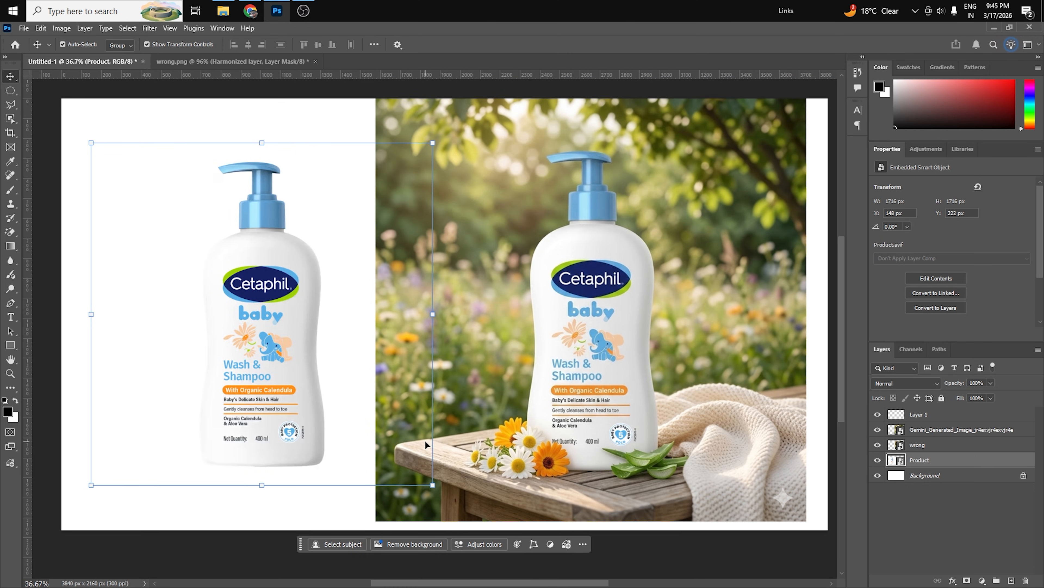
{"action": "left_click", "coordinate": [207, 65]}
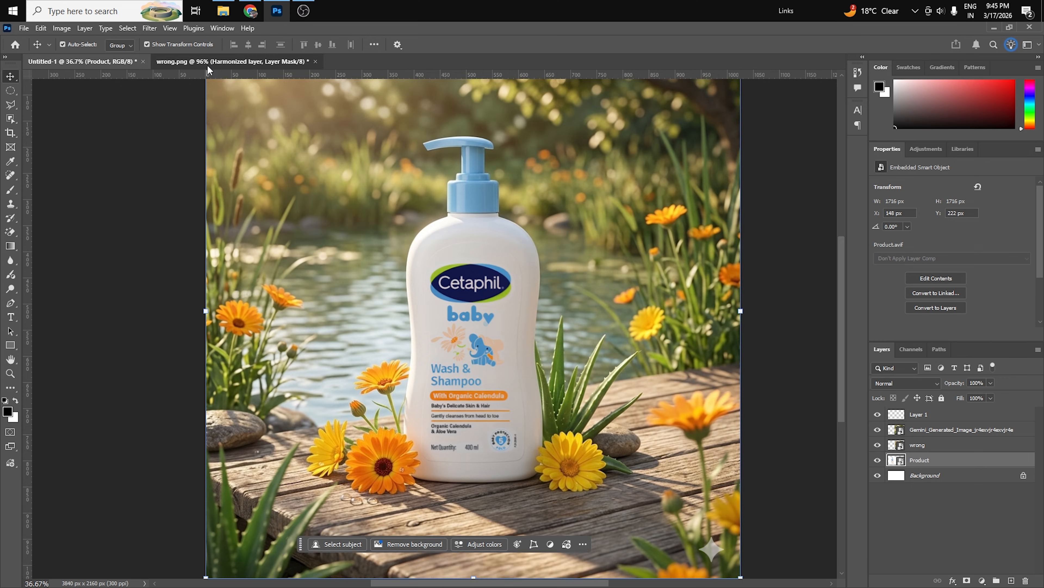
{"action": "key", "text": "ctrl+0"}
{"action": "scroll", "coordinate": [491, 380], "scroll_direction": "up", "scroll_amount": 2}
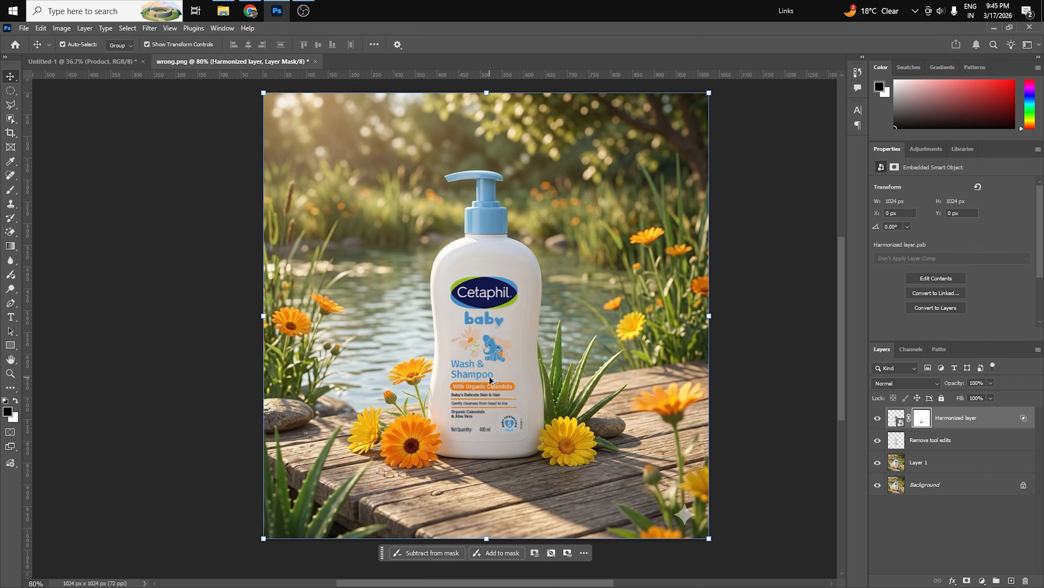